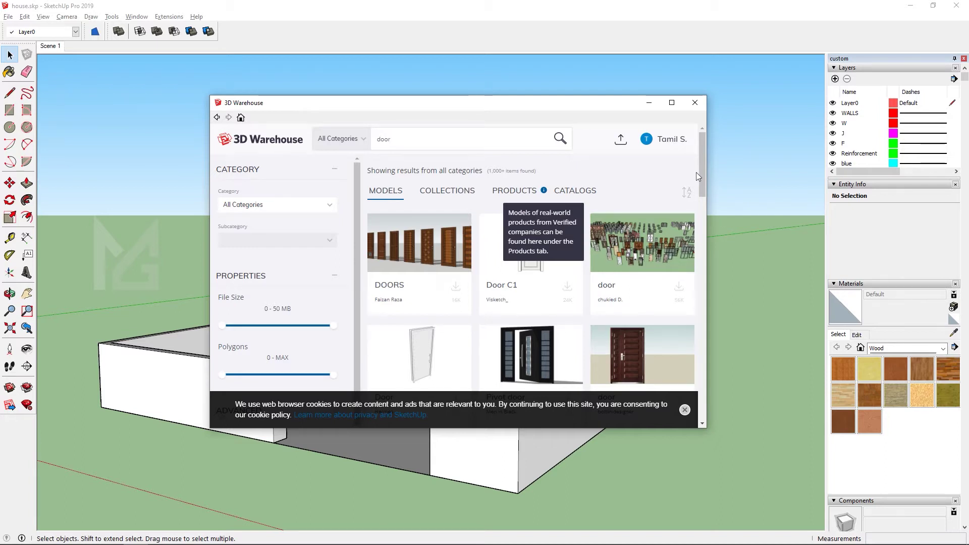
Step: Download the warehouse model showing a large collection of doors as Door+and+windows.skp into the Downloads folder instead of loading it
drag(701, 167, 700, 206)
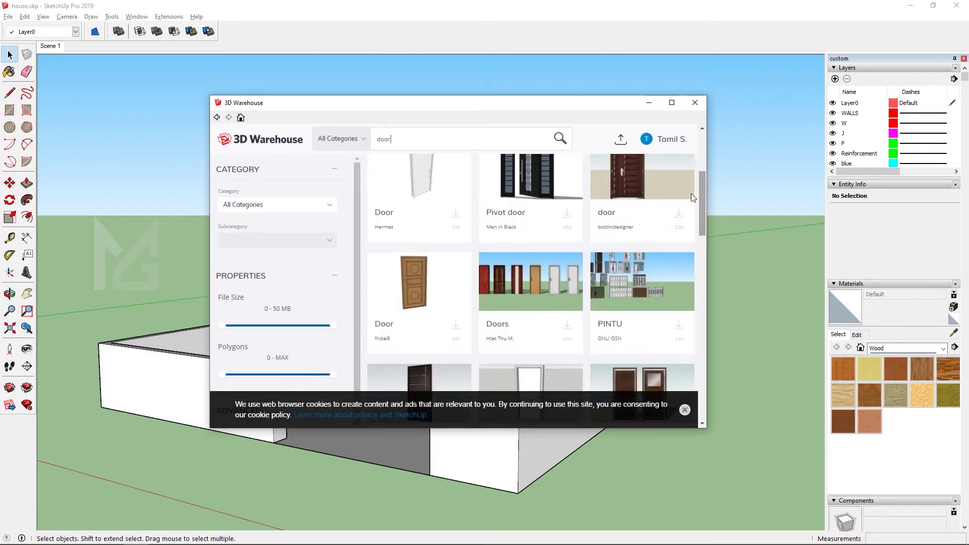
scroll(693, 198, up, 4)
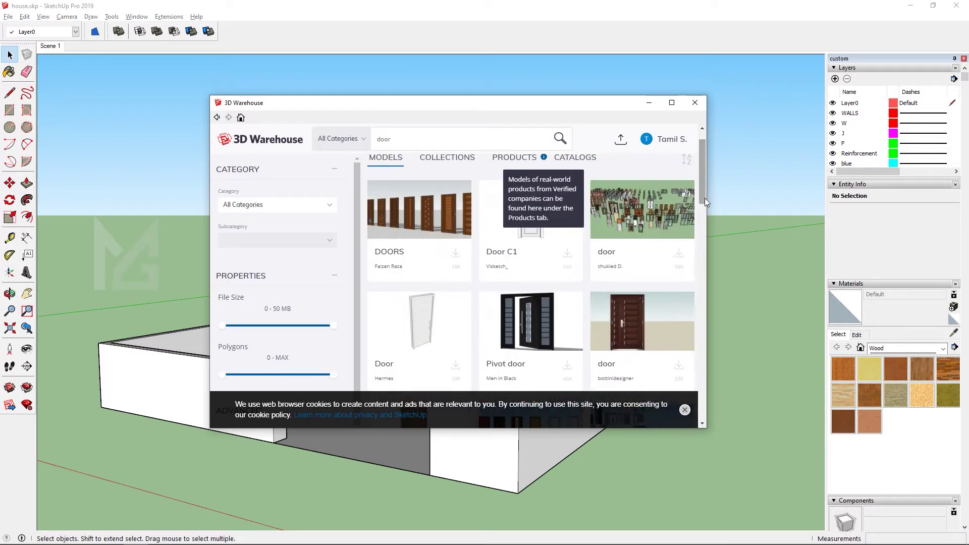
click(677, 255)
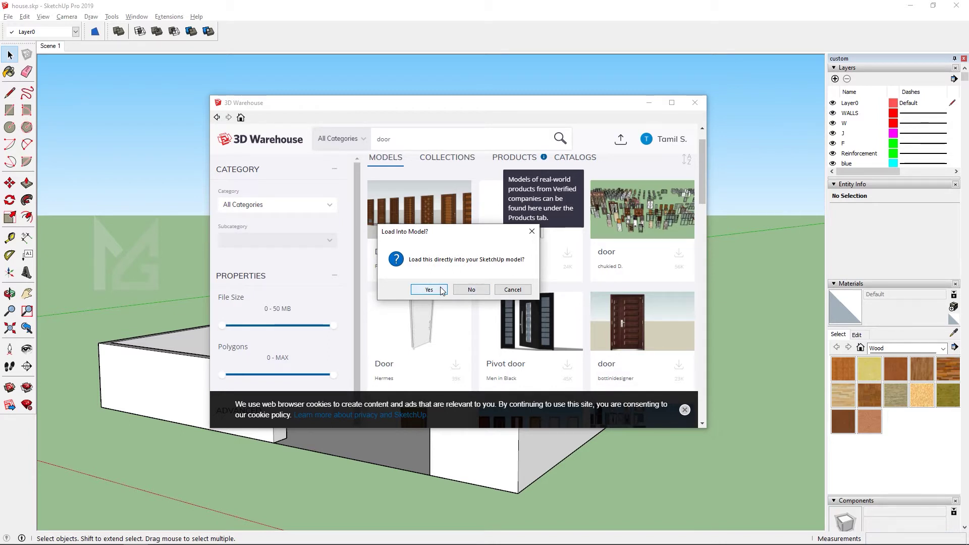
click(465, 288)
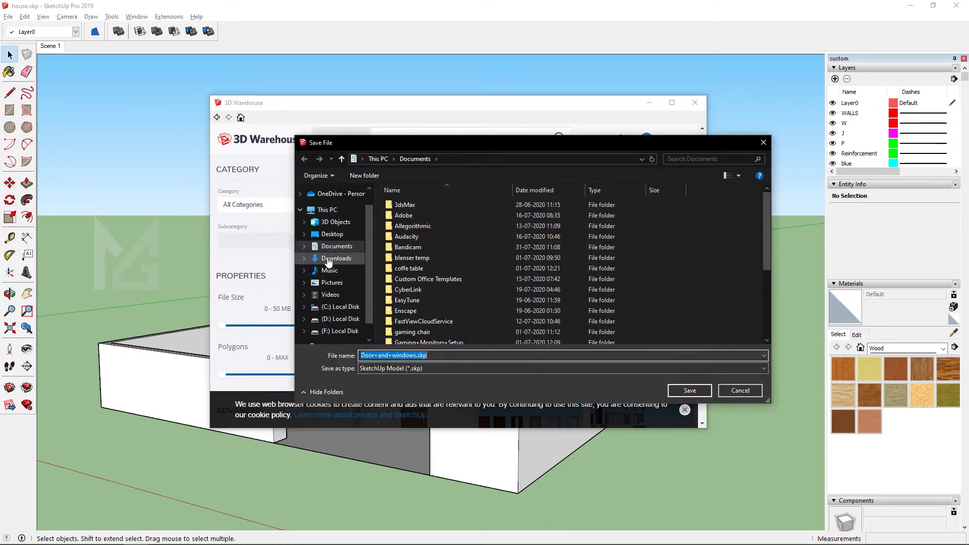
click(328, 259)
click(675, 390)
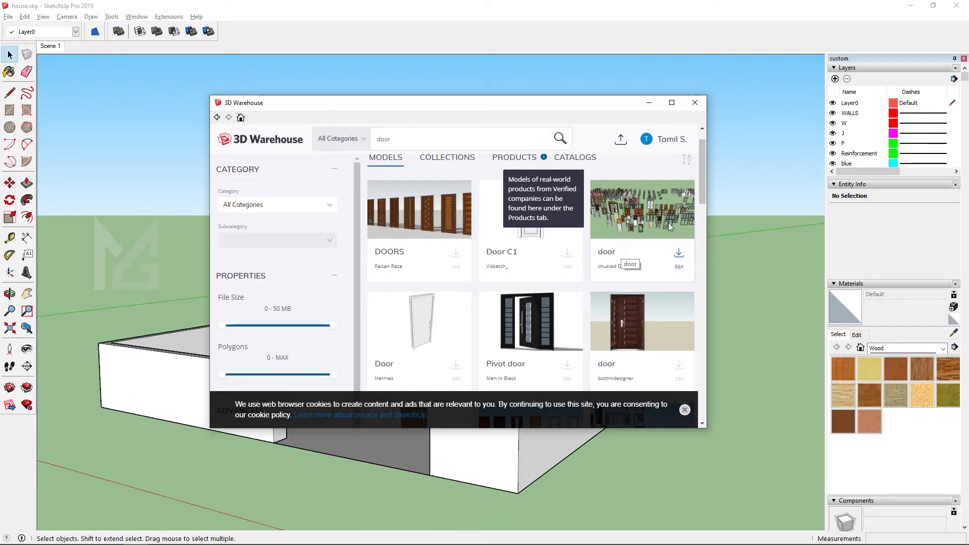
Step: Load the "door 6 minimalis" model directly into the house and place it at the lower corner of the front doorway
drag(701, 146, 697, 224)
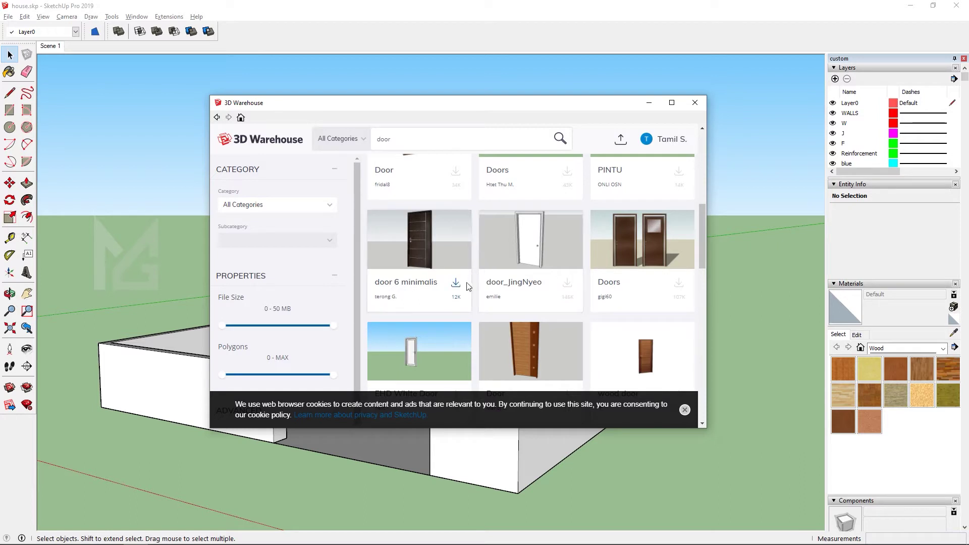
click(456, 285)
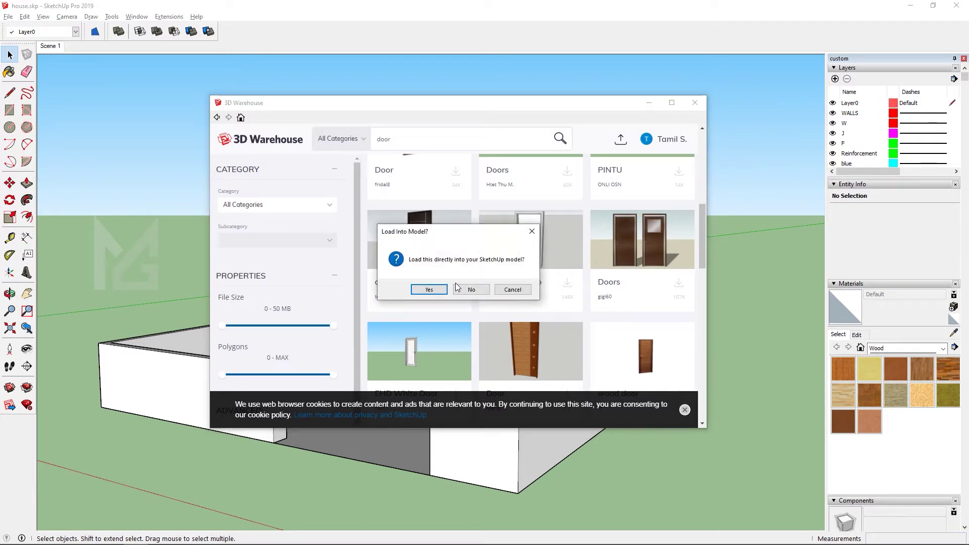
click(427, 289)
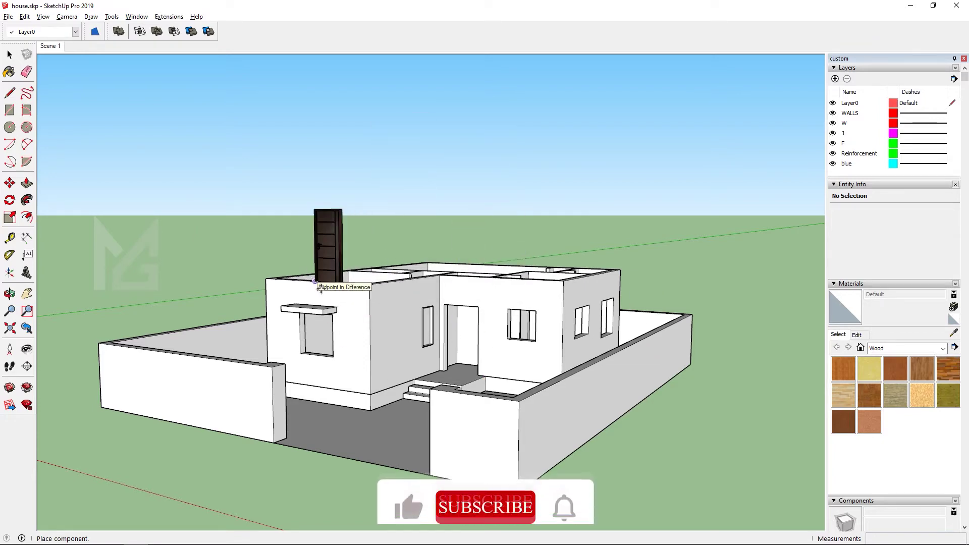
scroll(318, 282, up, 6)
click(507, 437)
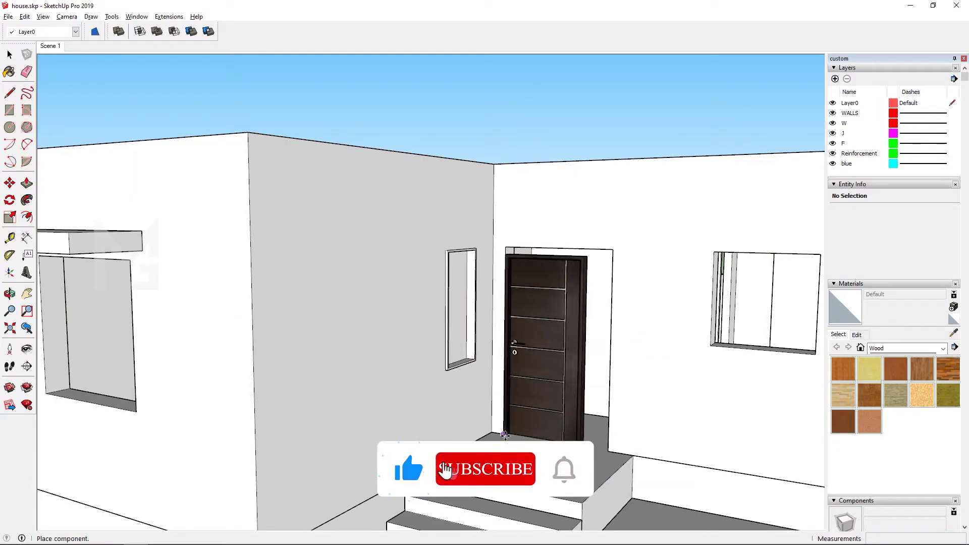
key(m)
scroll(510, 393, down, 8)
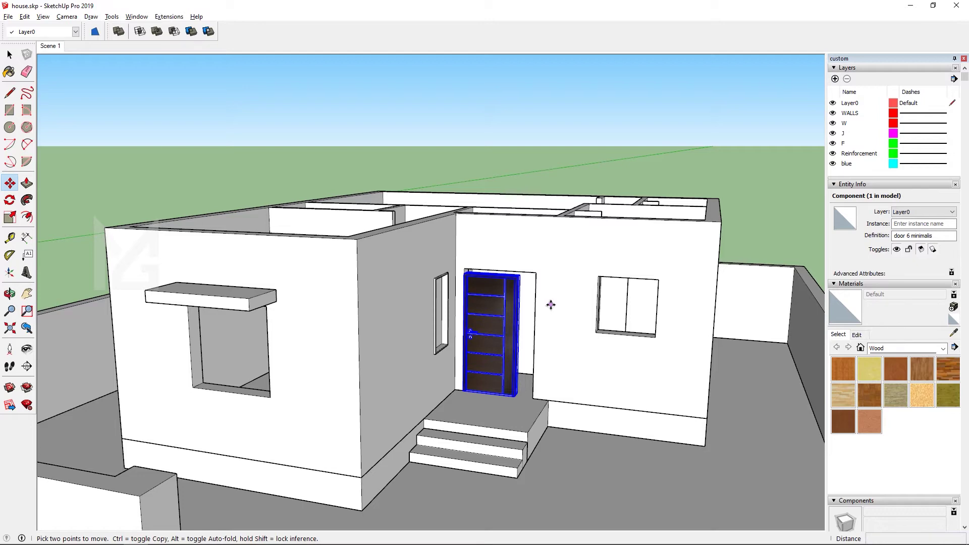
scroll(550, 304, up, 5)
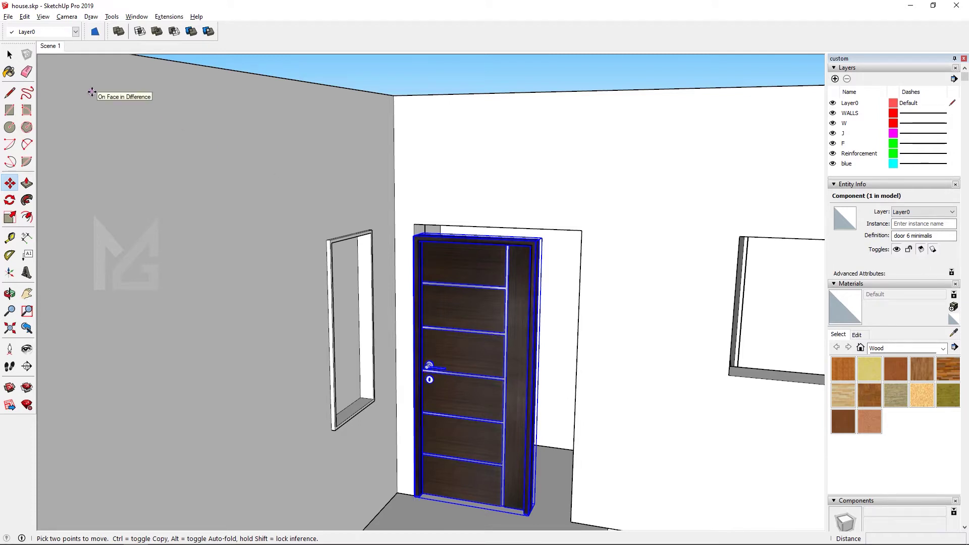
key(space)
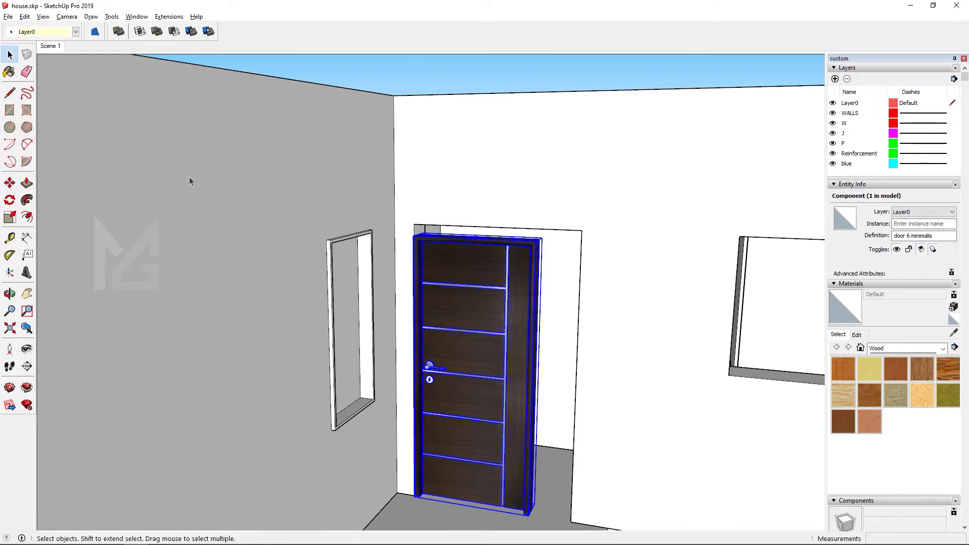
right_click(457, 280)
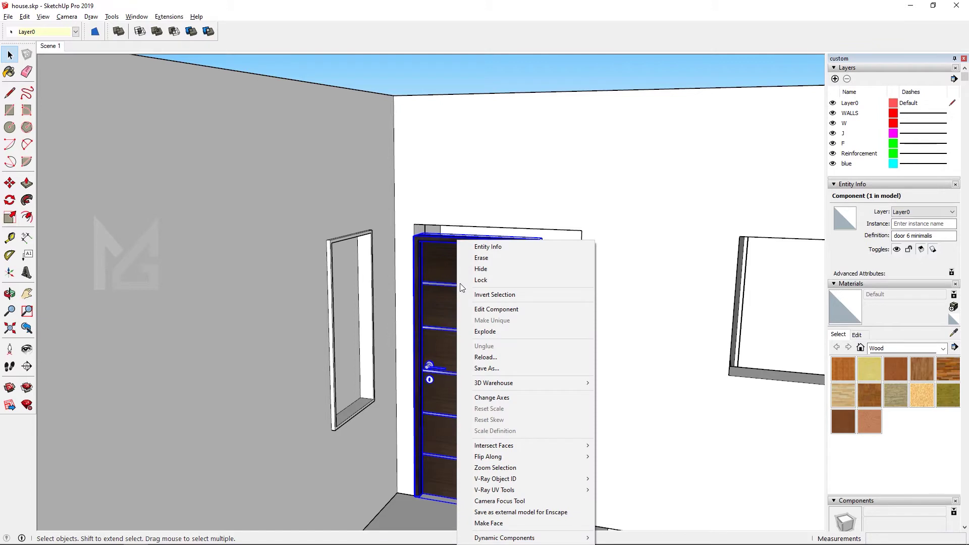
mouse_move(529, 453)
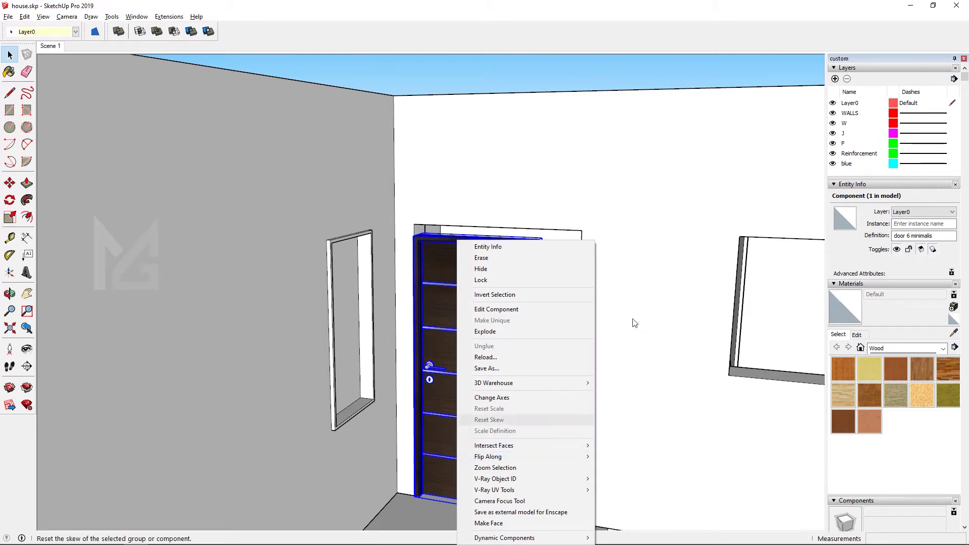
click(599, 75)
key(Page_Down)
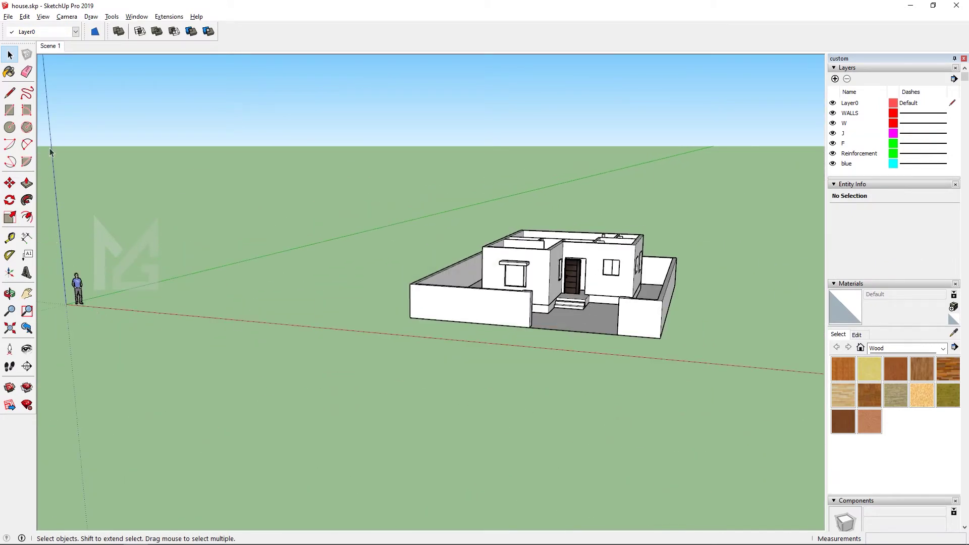
Step: Try flipping the front door along the component's blue axis and undo the flip
scroll(555, 282, up, 6)
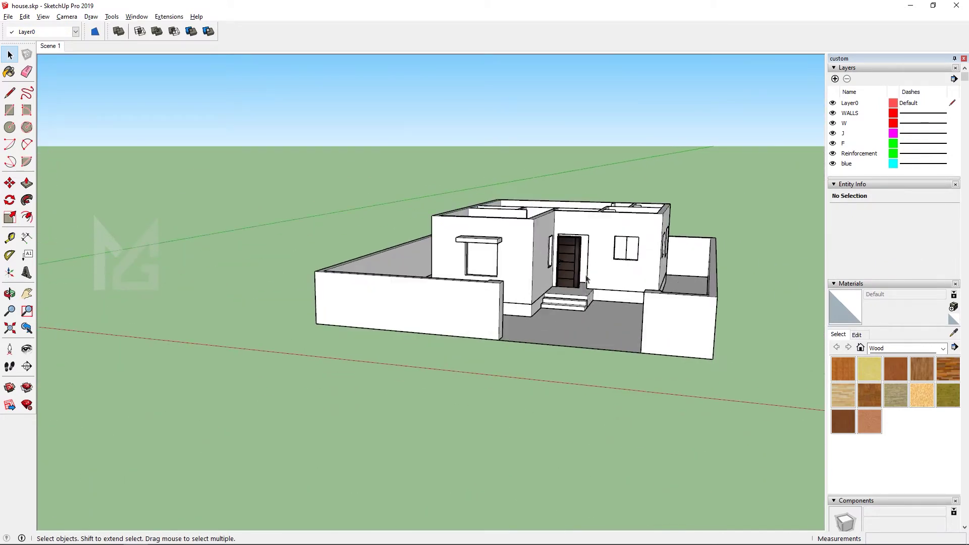
click(563, 255)
right_click(563, 255)
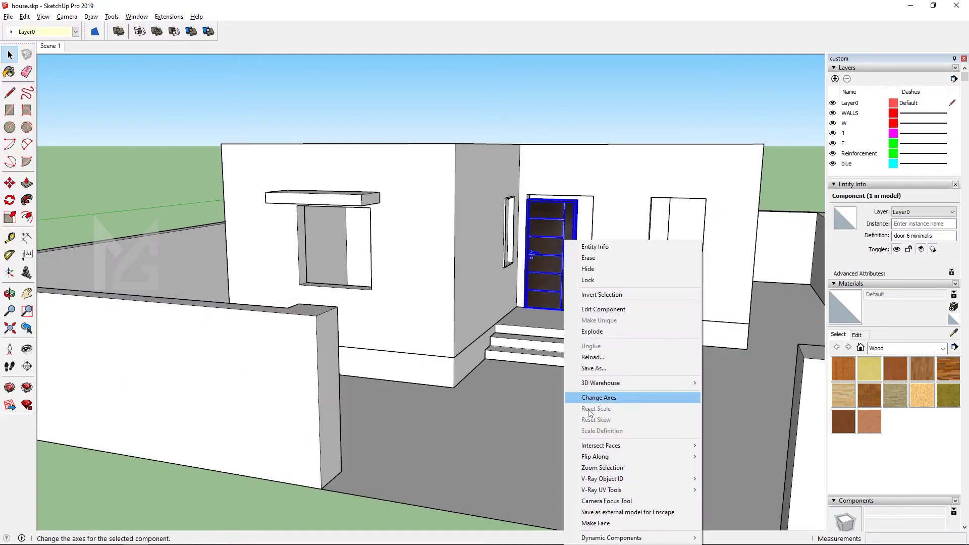
mouse_move(604, 459)
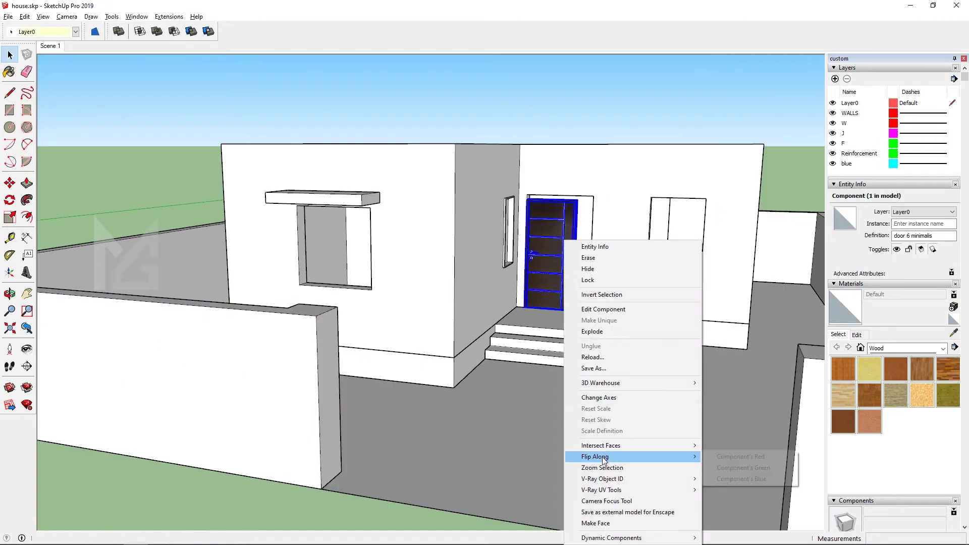
click(767, 481)
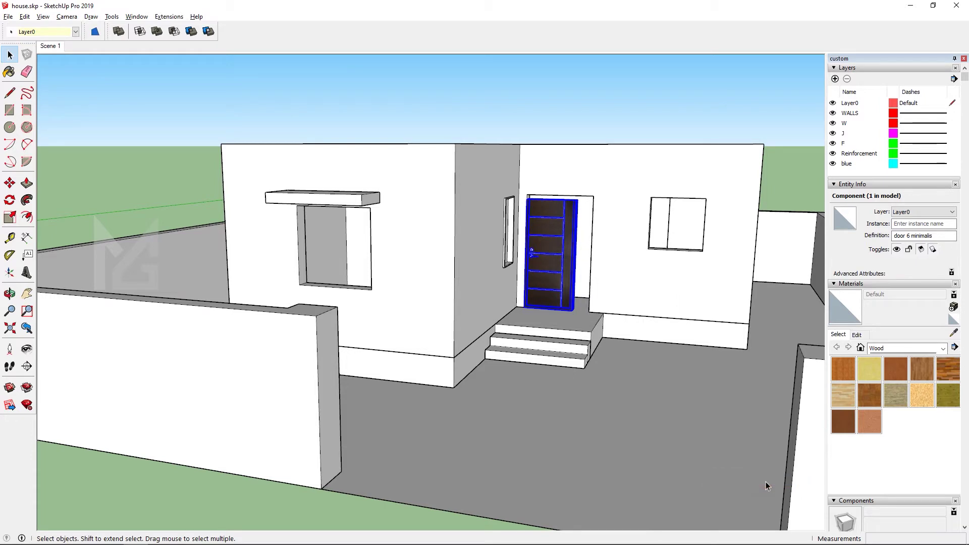
key(ctrl+z)
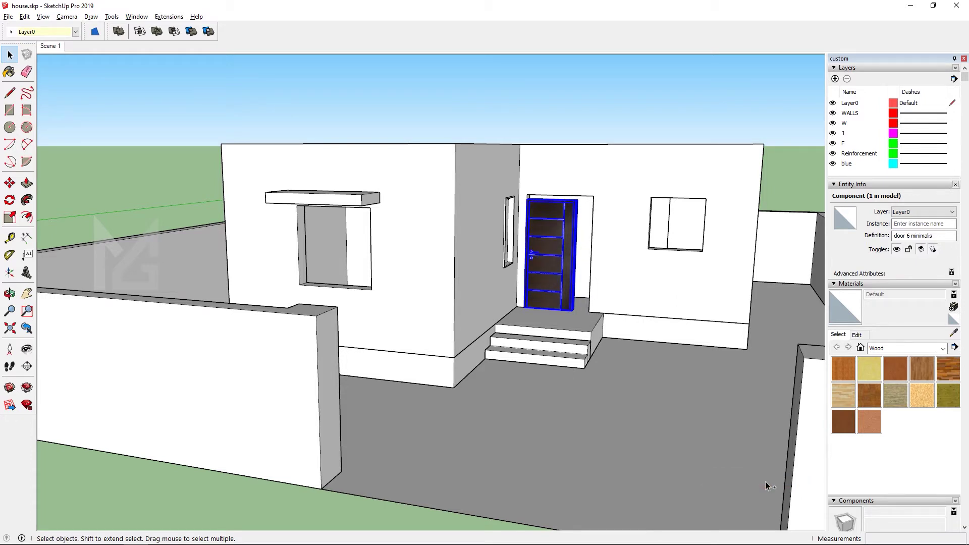
Step: Flip the front door along the component's red axis
right_click(547, 248)
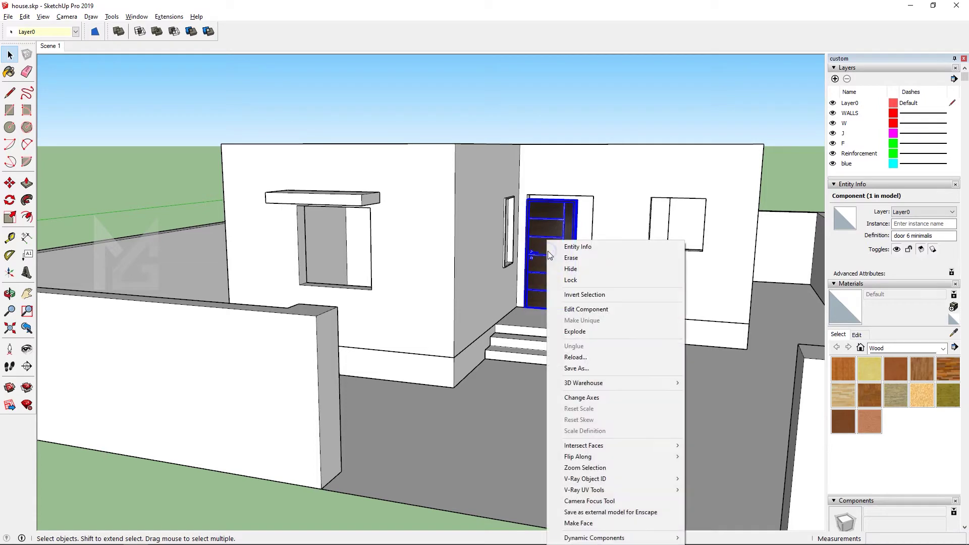
mouse_move(628, 457)
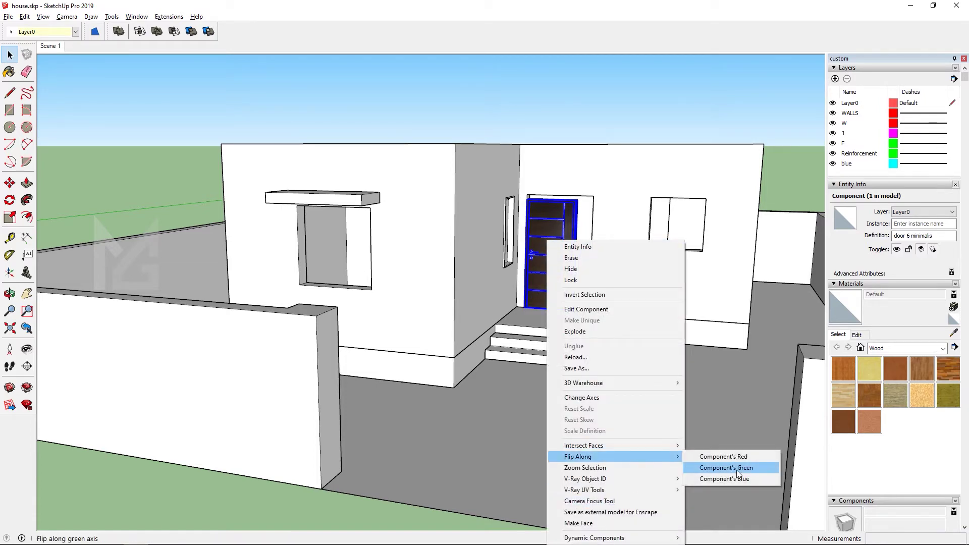
click(740, 458)
Step: Try to scale the front door uniformly from its upper outer corner
scroll(594, 288, up, 5)
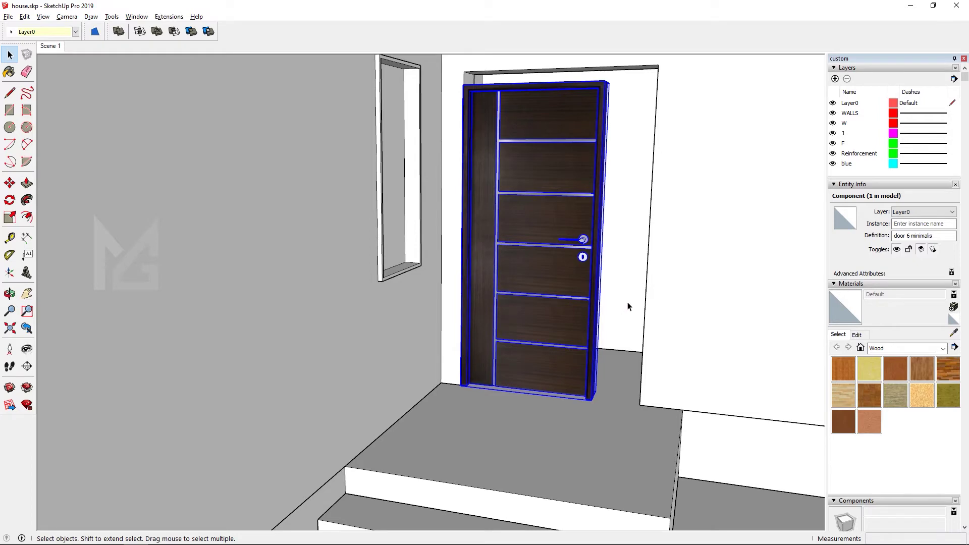
middle_drag(628, 305, 489, 240)
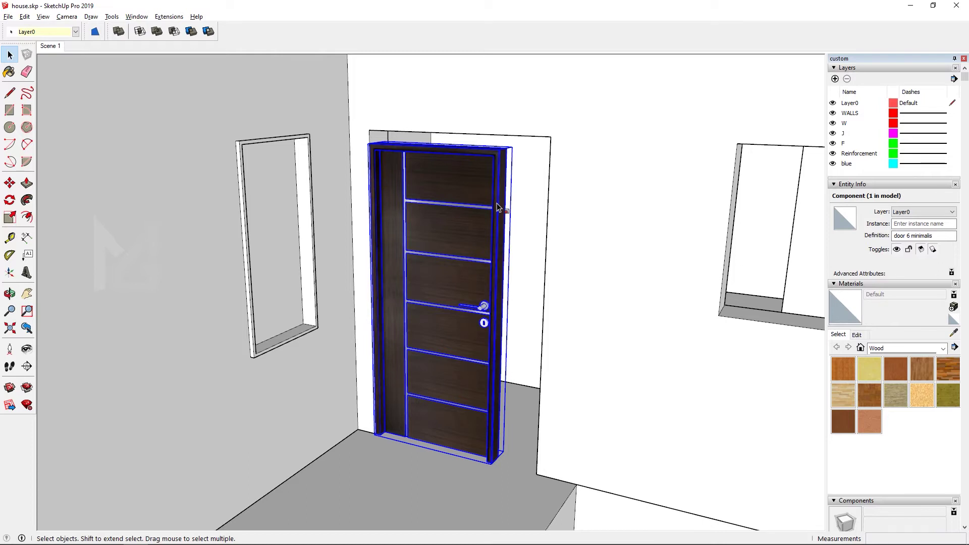
key(s)
scroll(508, 149, up, 3)
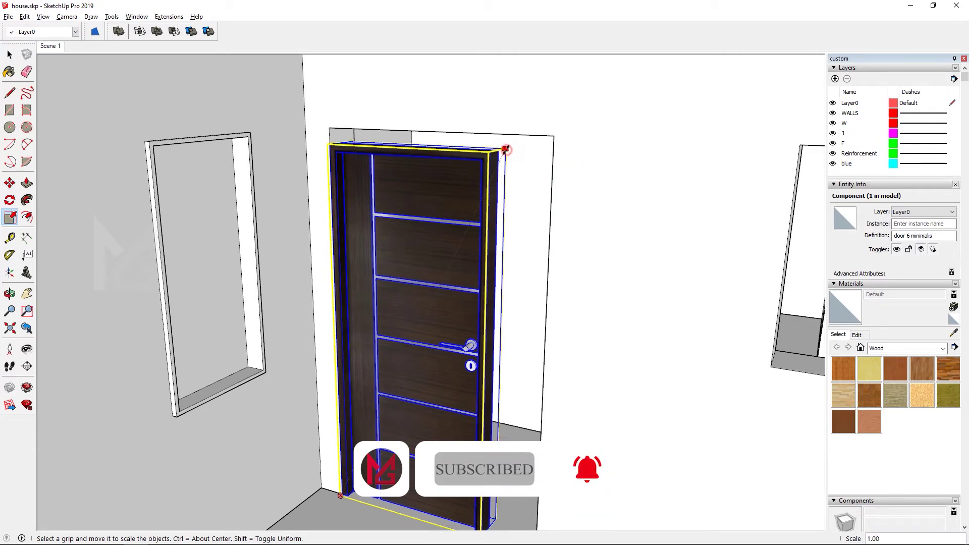
drag(505, 149, 560, 90)
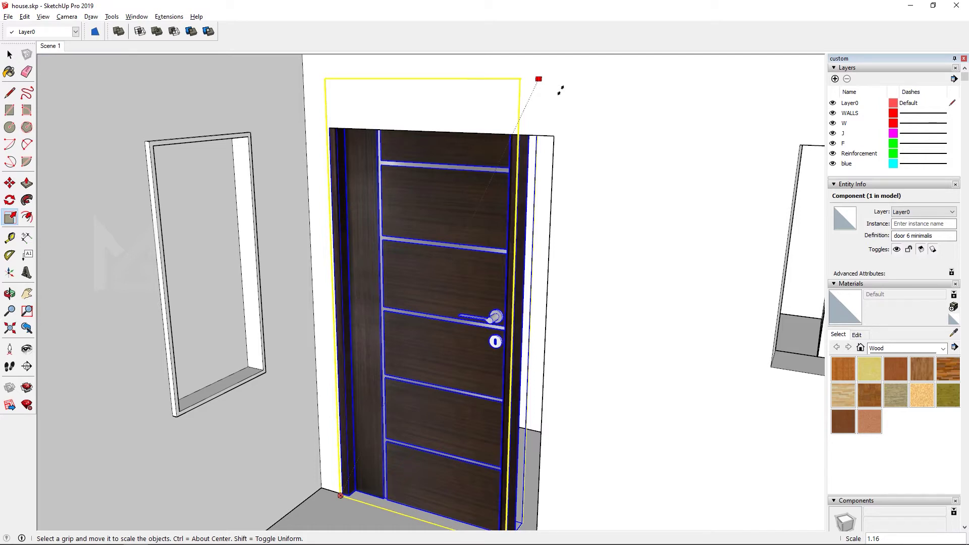
key(Escape)
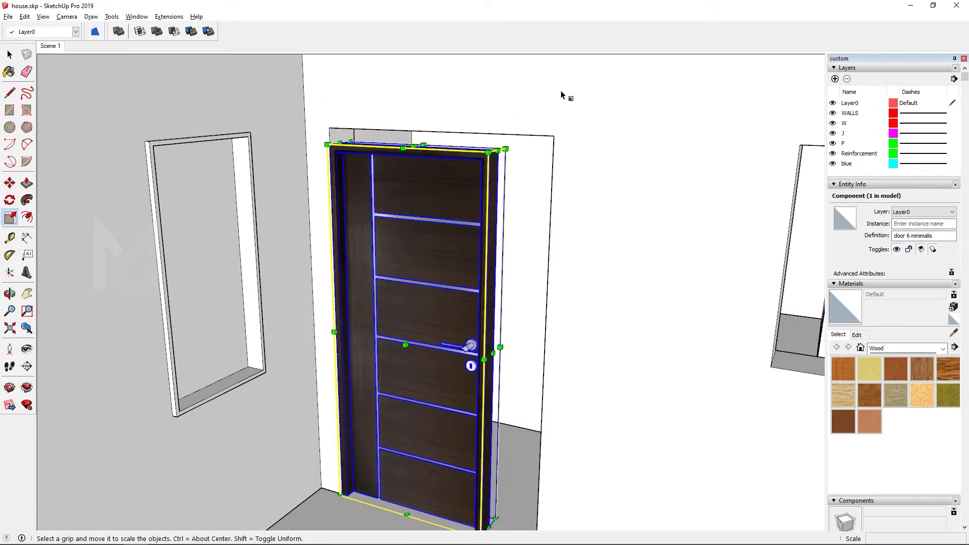
Step: Scale the door's height by about 1.04 to the top of the opening, widen it to the opening's far side, and deselect it
mouse_move(409, 152)
middle_down()
mouse_move(413, 173)
mouse_move(417, 149)
middle_up()
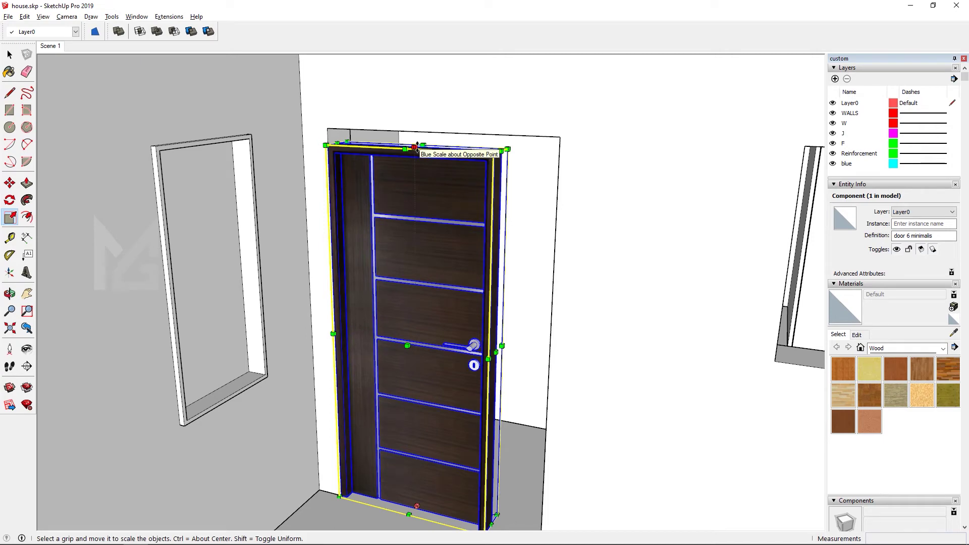
drag(414, 146, 540, 136)
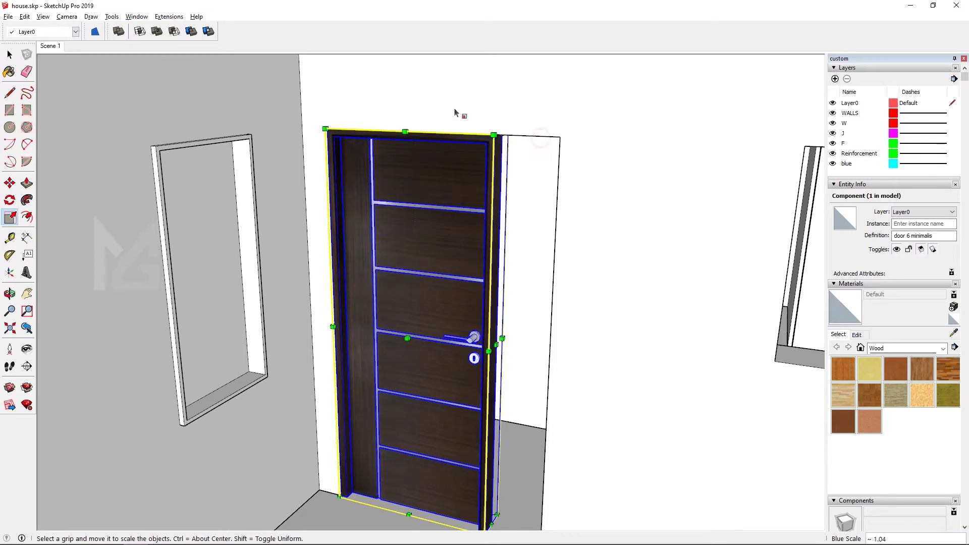
scroll(482, 270, down, 3)
scroll(495, 275, up, 5)
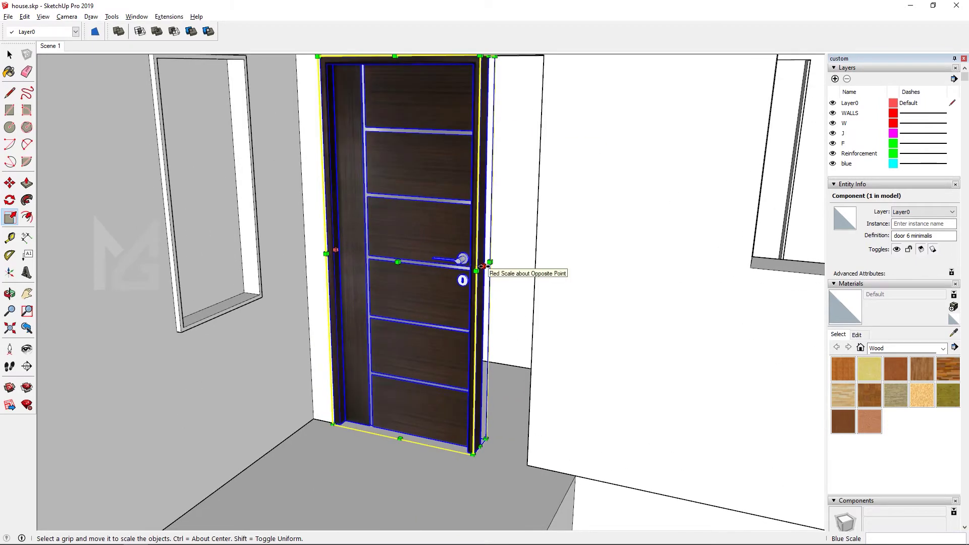
drag(482, 266, 534, 276)
scroll(535, 276, down, 5)
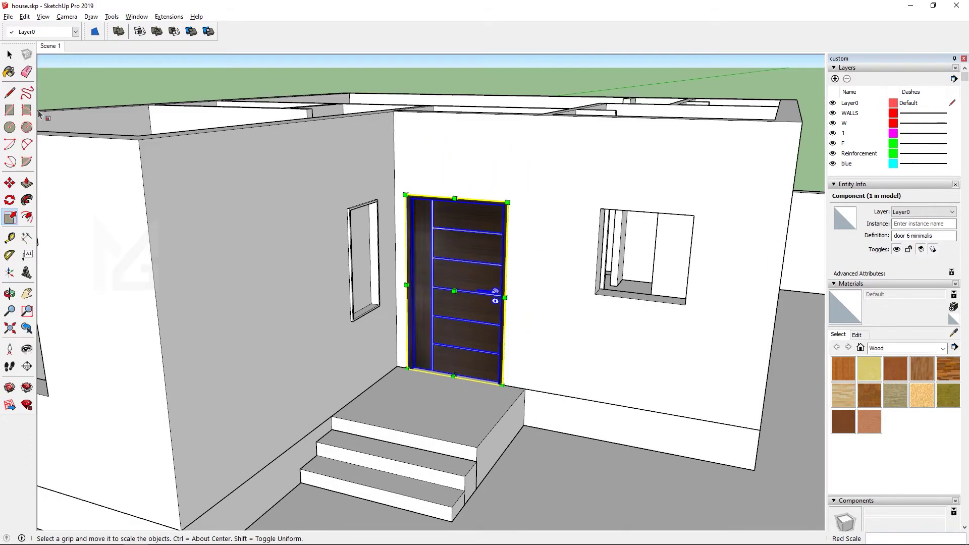
click(10, 54)
scroll(483, 183, down, 3)
key(ctrl+t)
middle_drag(483, 184, 482, 224)
scroll(556, 247, up, 8)
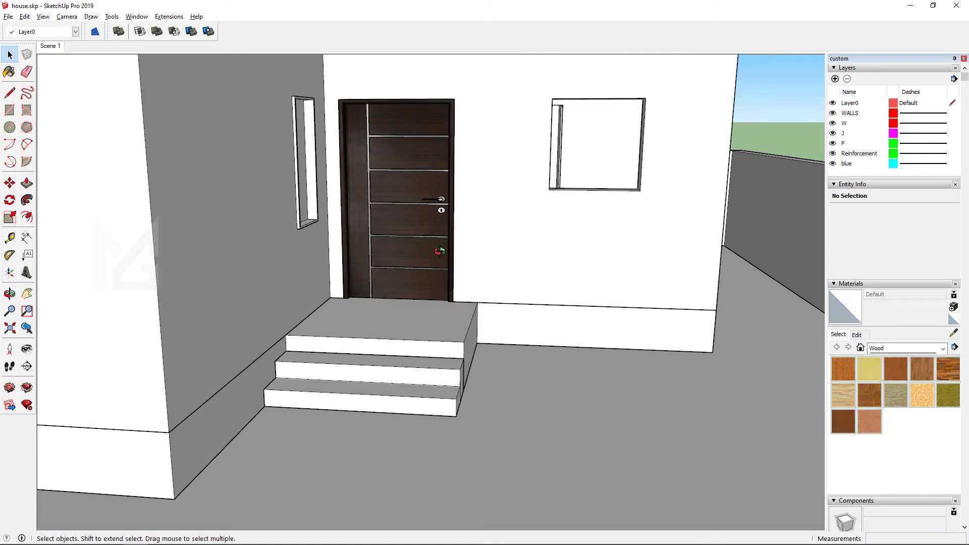
middle_drag(439, 250, 407, 316)
scroll(275, 319, up, 5)
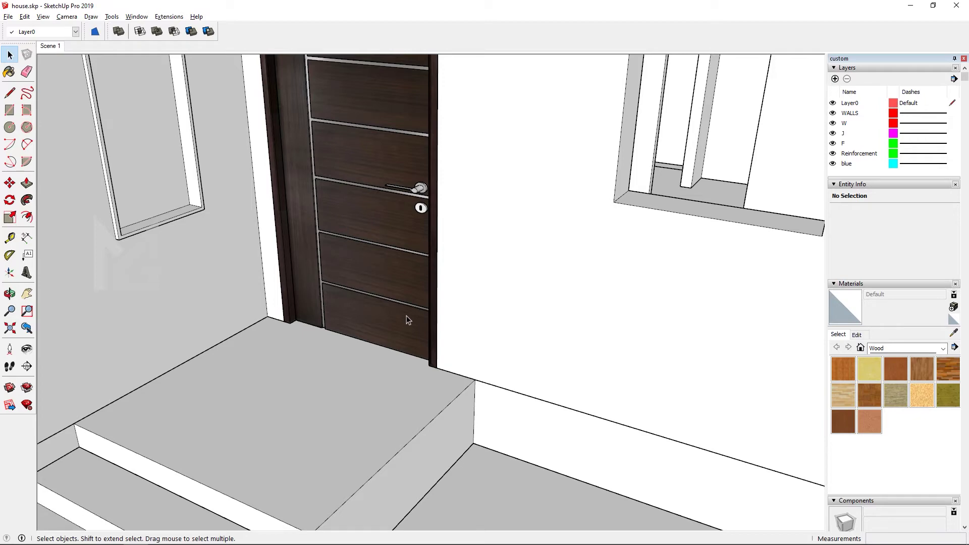
scroll(405, 314, down, 4)
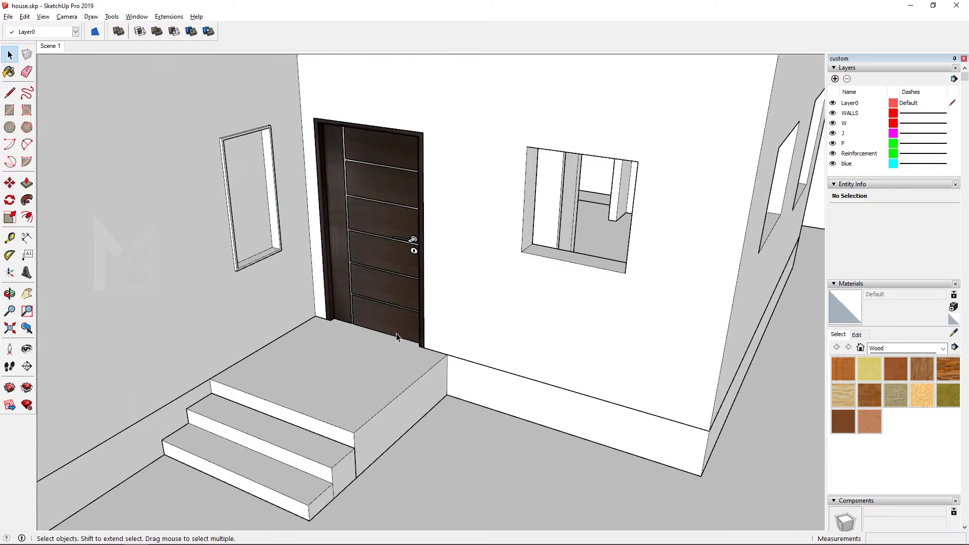
scroll(396, 333, down, 6)
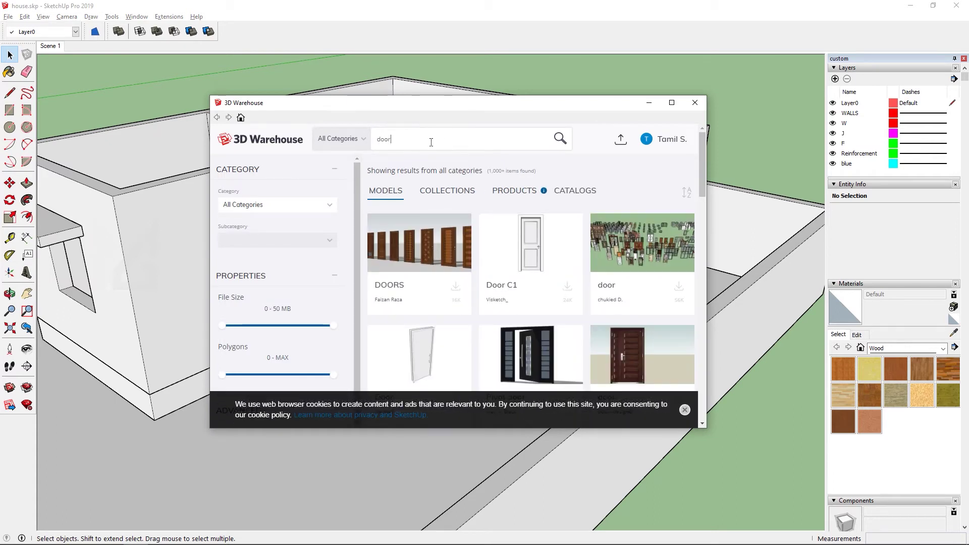
Step: Search 3D Warehouse for "windows" and browse the listed window models
drag(426, 138, 364, 142)
text(w)
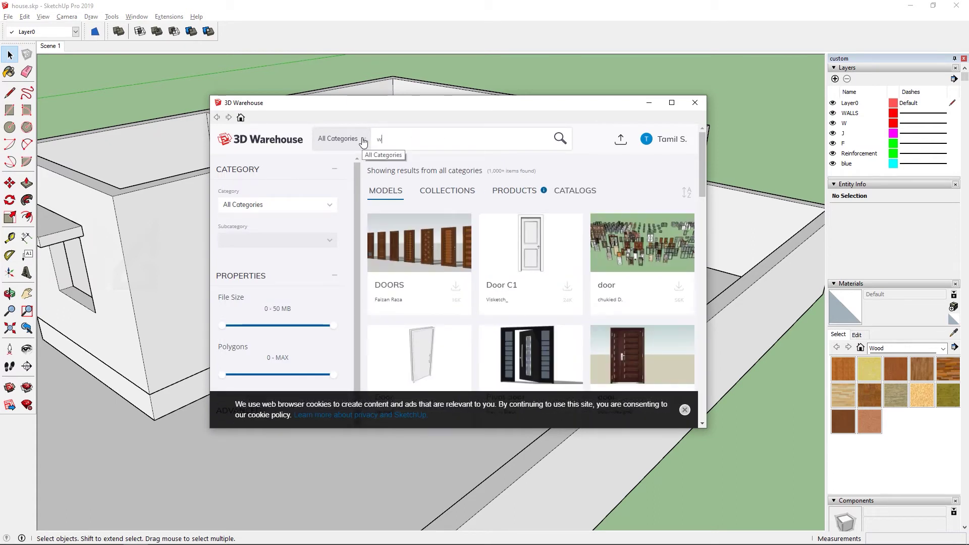
text(ind)
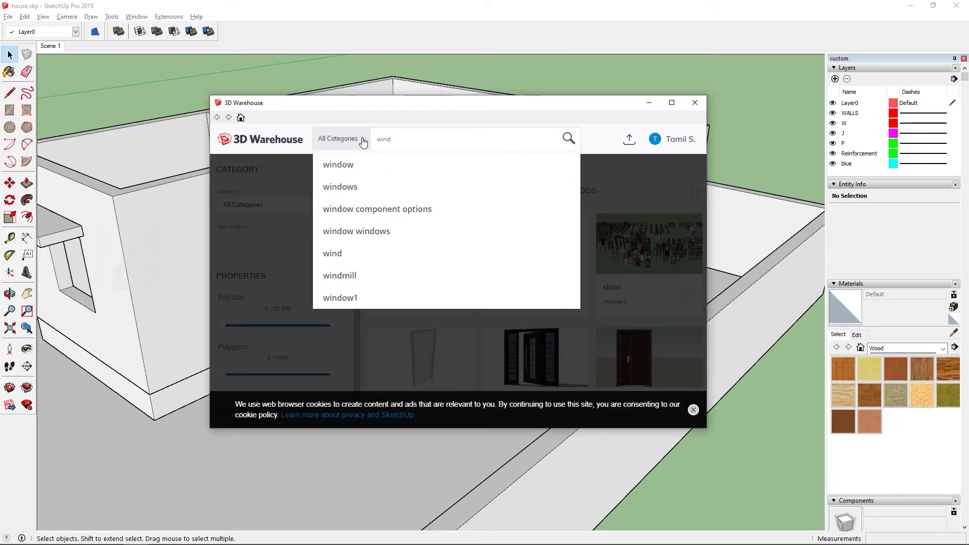
click(384, 187)
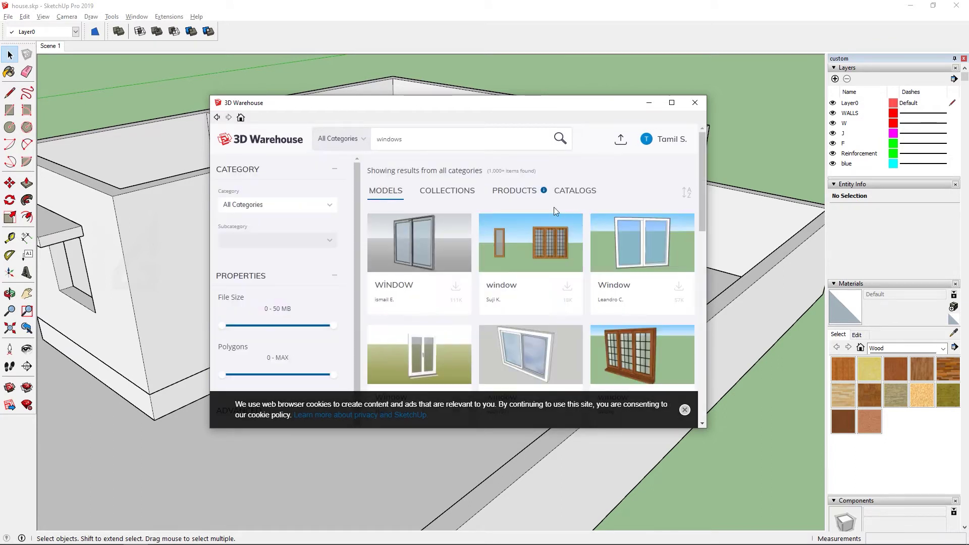
scroll(701, 202, down, 3)
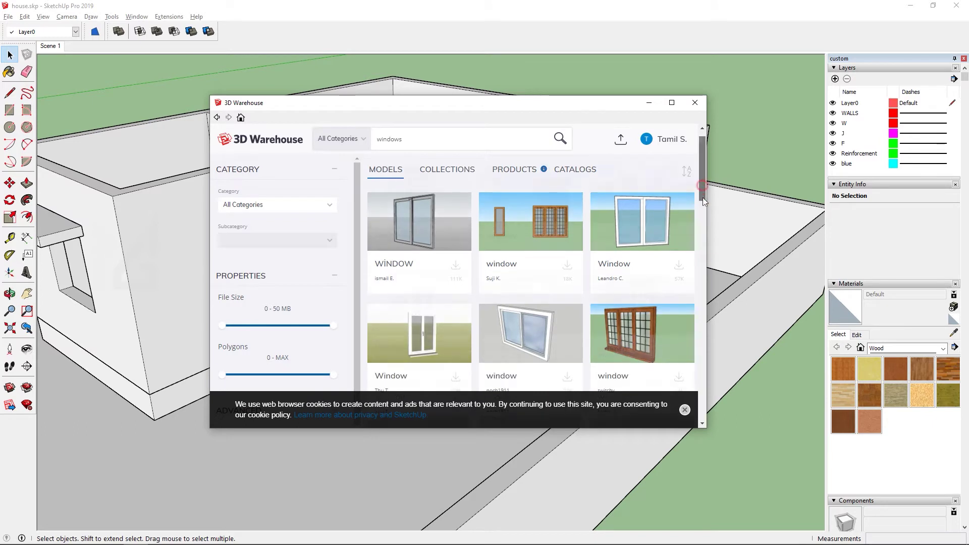
scroll(703, 202, down, 3)
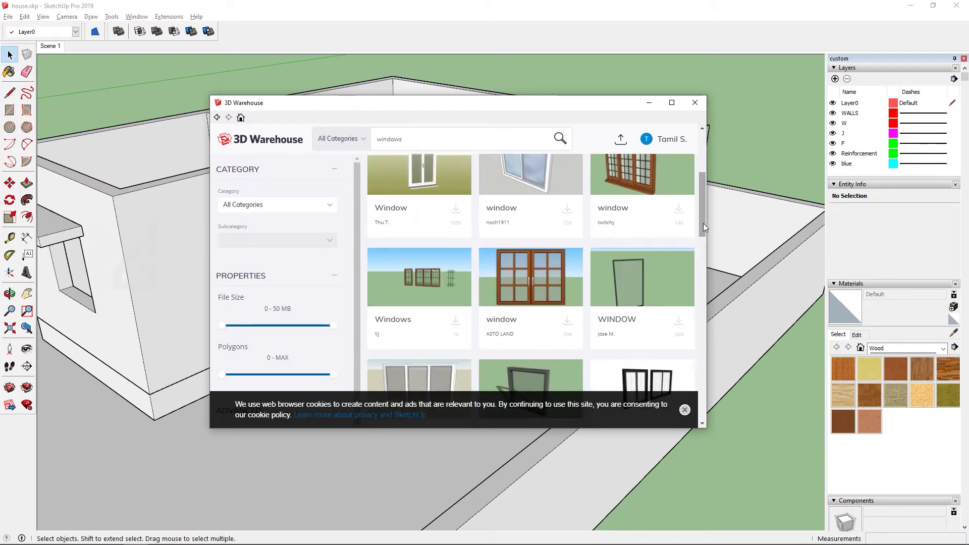
scroll(704, 223, up, 4)
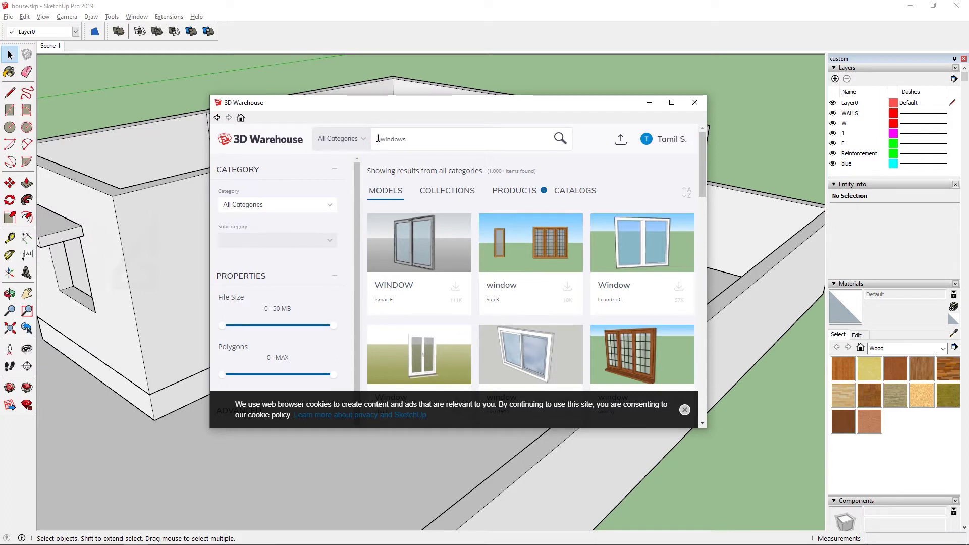
Step: Narrow the 3D Warehouse search to "upvc windows" and look through the models for a suitable double-pane window
text(vc)
key(Return)
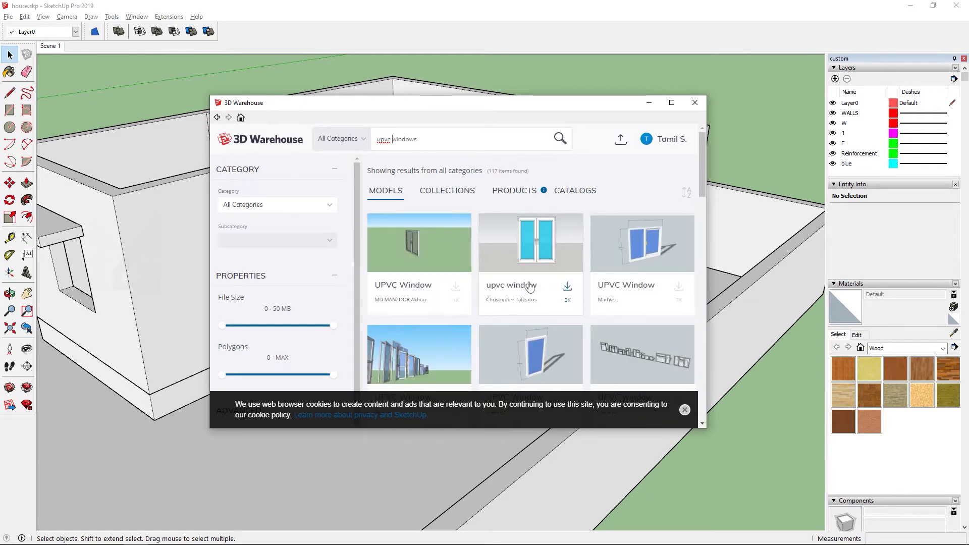
scroll(411, 273, down, 2)
scroll(411, 272, down, 3)
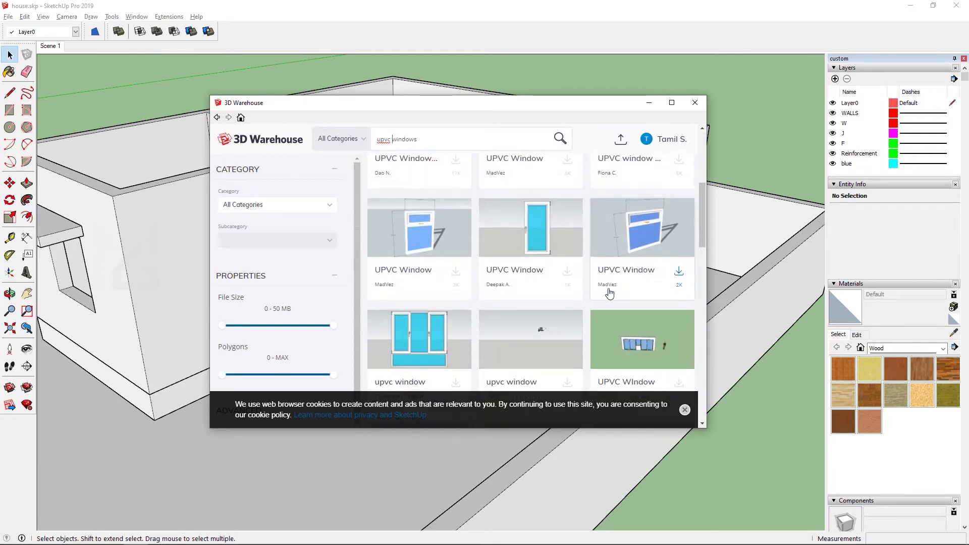
scroll(580, 292, down, 3)
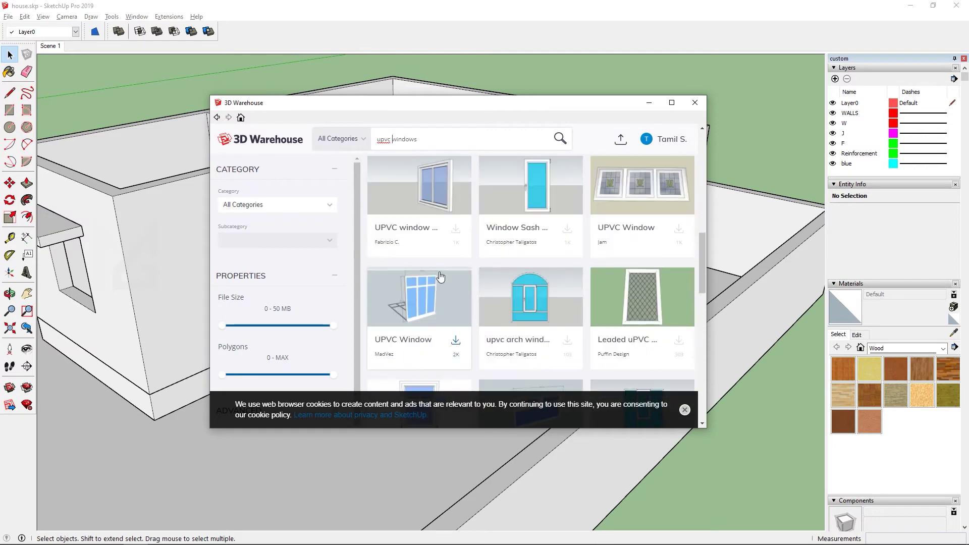
scroll(580, 302, down, 3)
scroll(580, 308, down, 4)
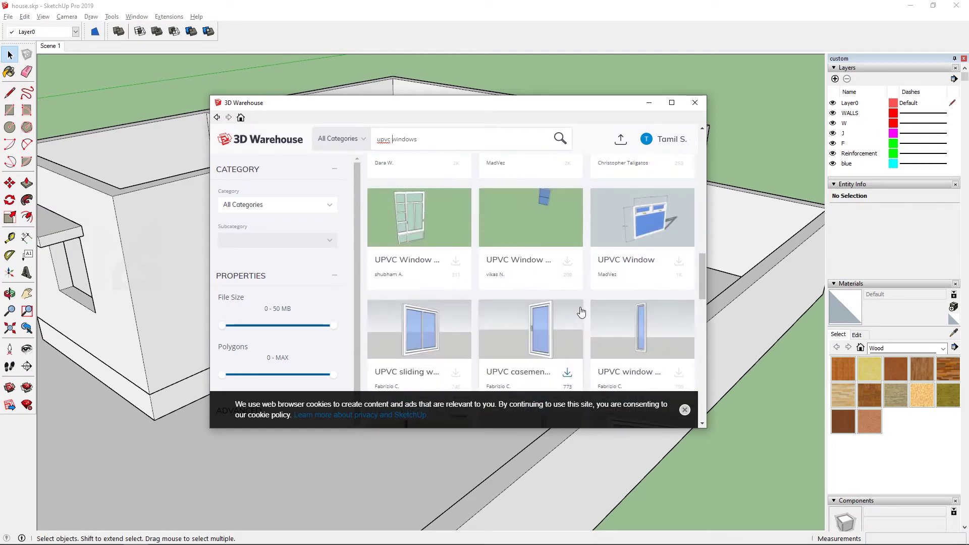
scroll(510, 282, up, 10)
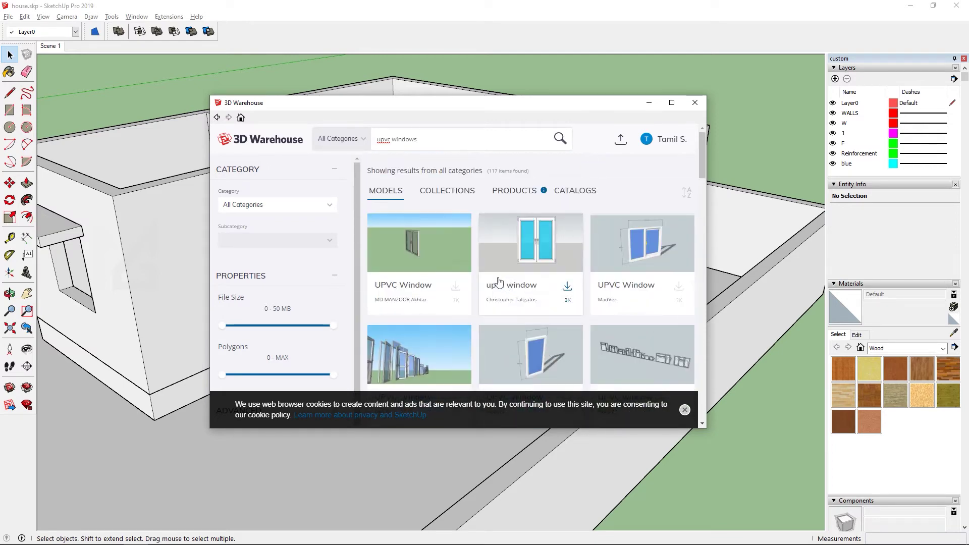
Step: Load the first UPVC Window result directly into the model and place it beside the house
click(451, 285)
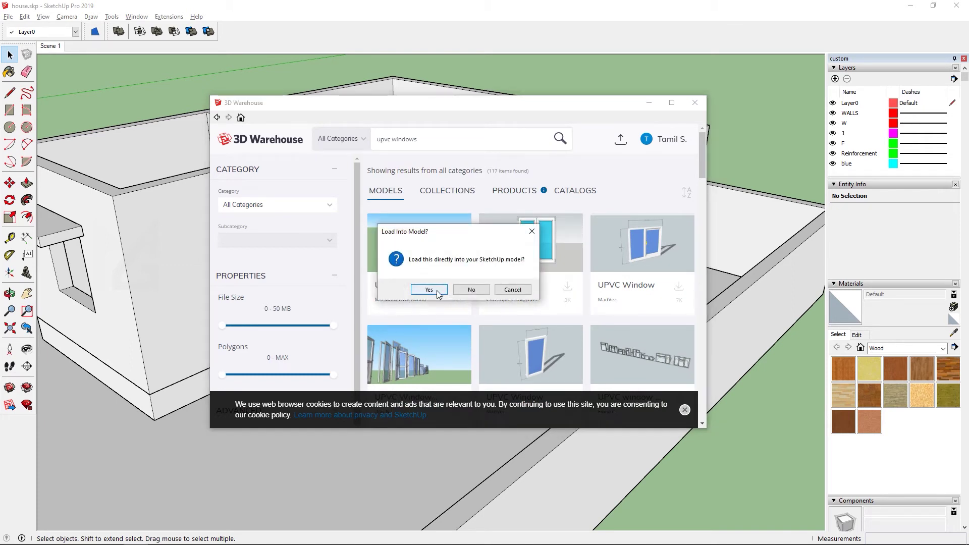
click(437, 292)
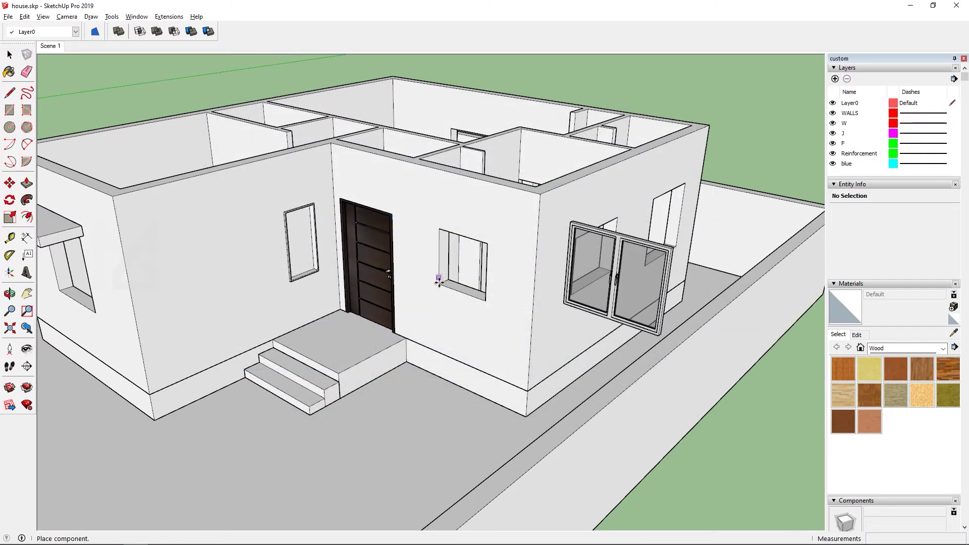
click(438, 283)
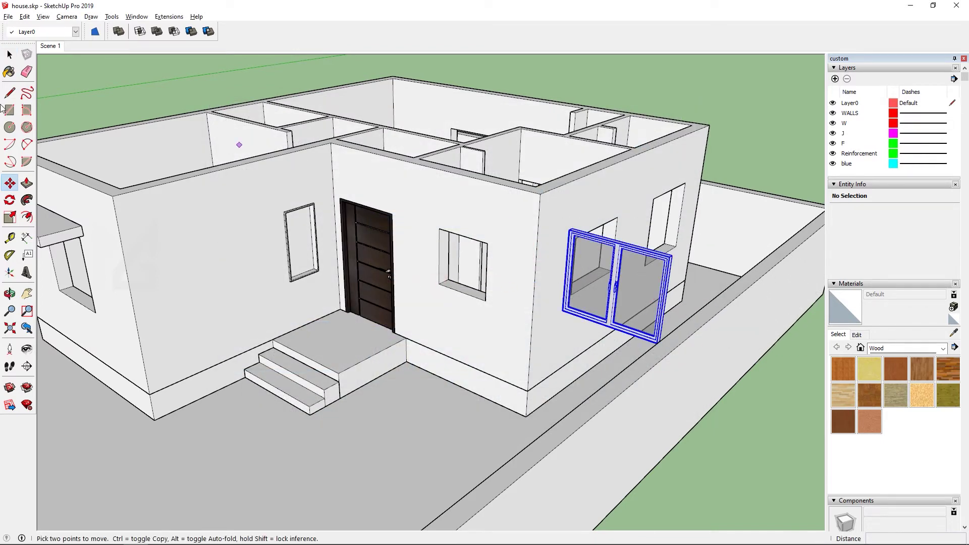
key(space)
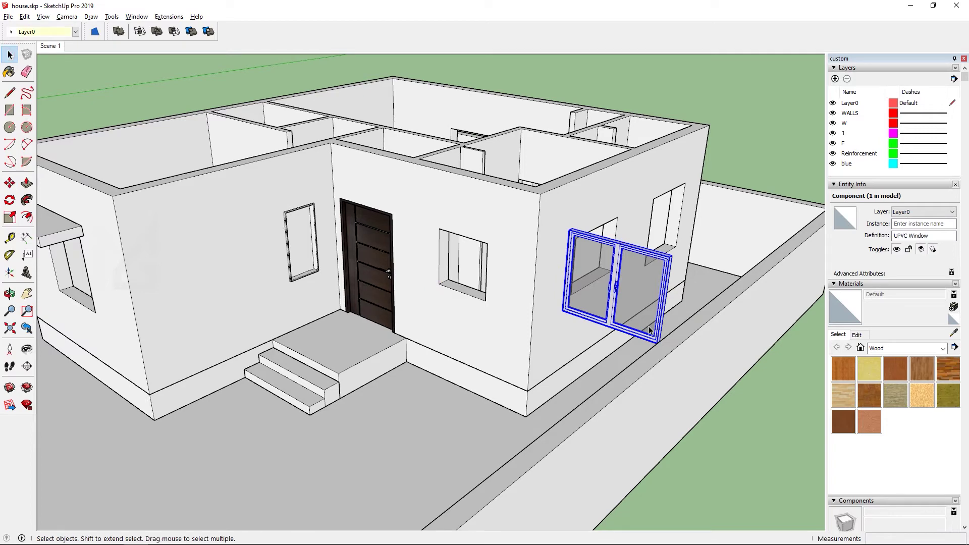
Step: Move the UPVC window into the wall opening beneath the projecting slab and turn on X-ray display
key(m)
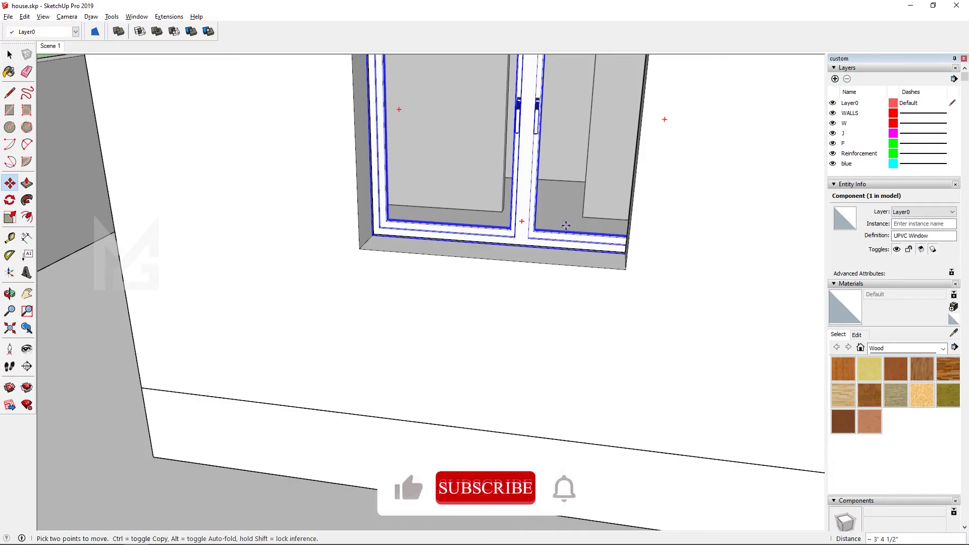
scroll(567, 225, down, 3)
middle_drag(567, 225, 517, 252)
scroll(474, 260, down, 2)
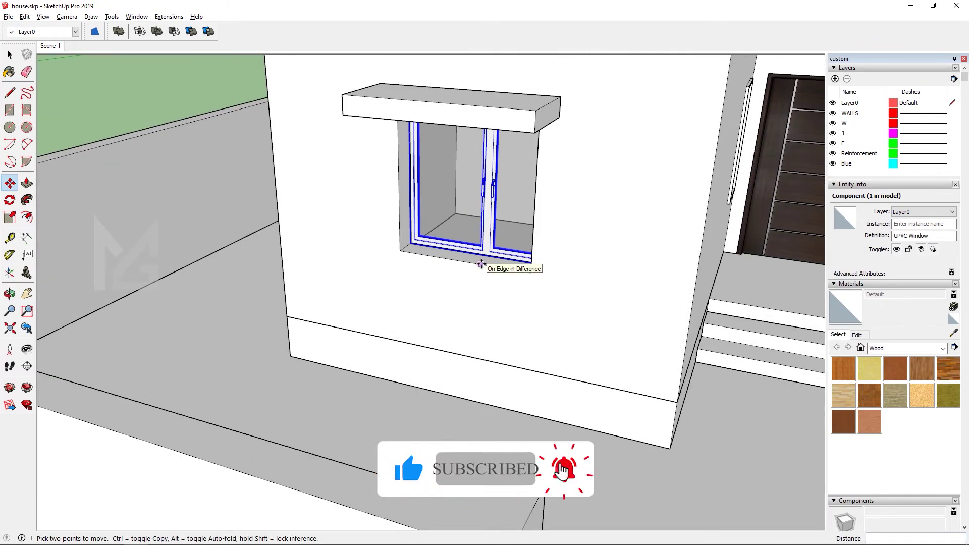
middle_drag(471, 240, 545, 188)
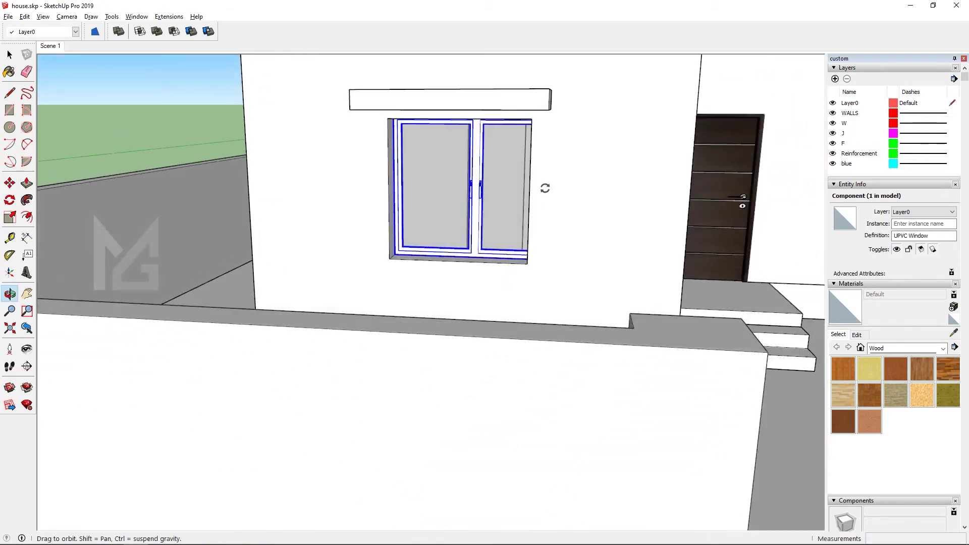
scroll(476, 205, up, 3)
mouse_move(474, 221)
middle_down()
mouse_move(574, 216)
mouse_move(720, 281)
mouse_move(615, 327)
mouse_move(424, 268)
mouse_move(283, 262)
middle_up()
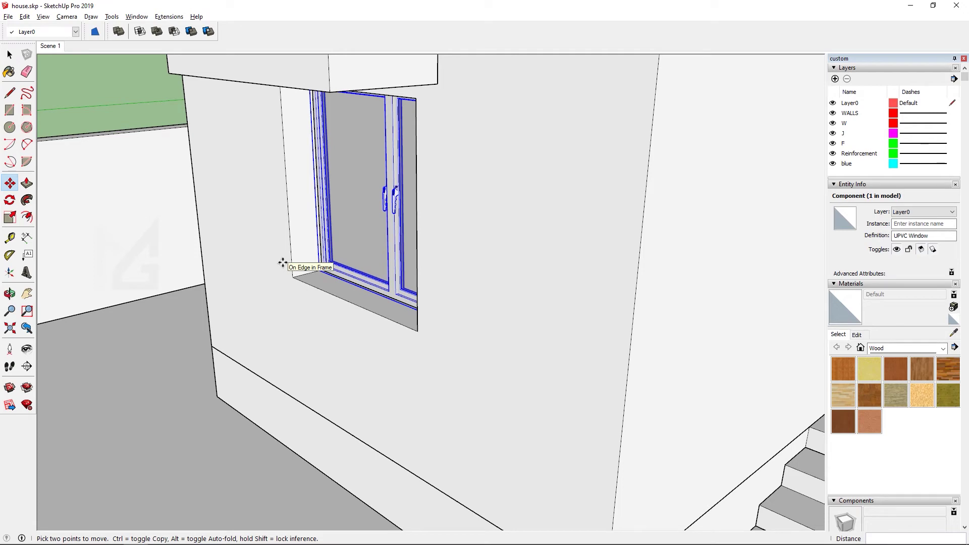
key(x)
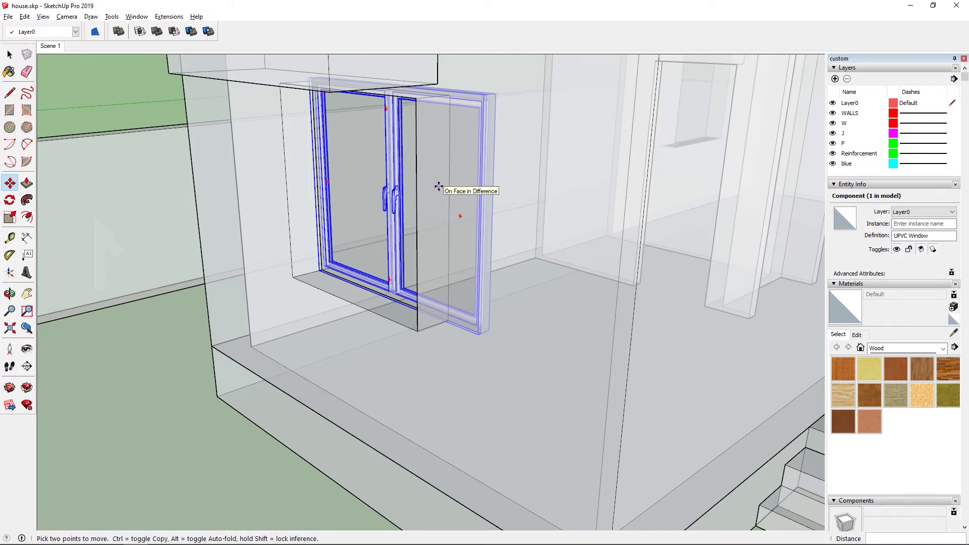
Step: Scale the window's width by about 0.83 and its height by about 0.98 to fit the opening
key(s)
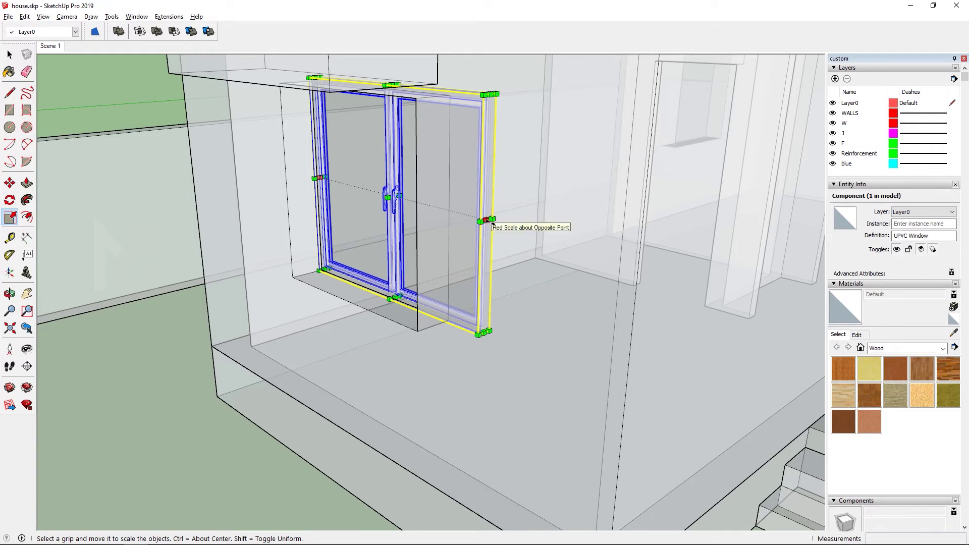
drag(486, 221, 422, 142)
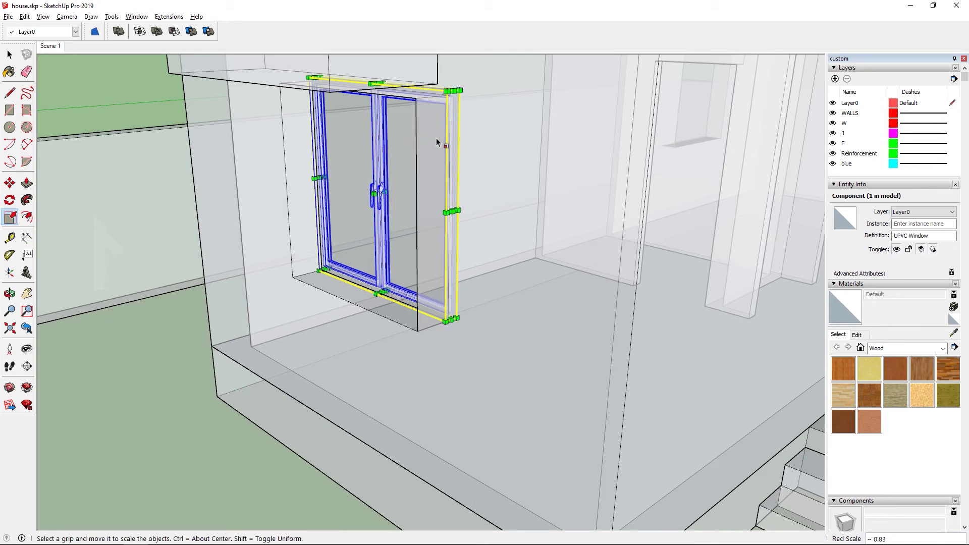
mouse_move(386, 292)
mouse_down()
mouse_move(382, 439)
mouse_move(376, 305)
mouse_up()
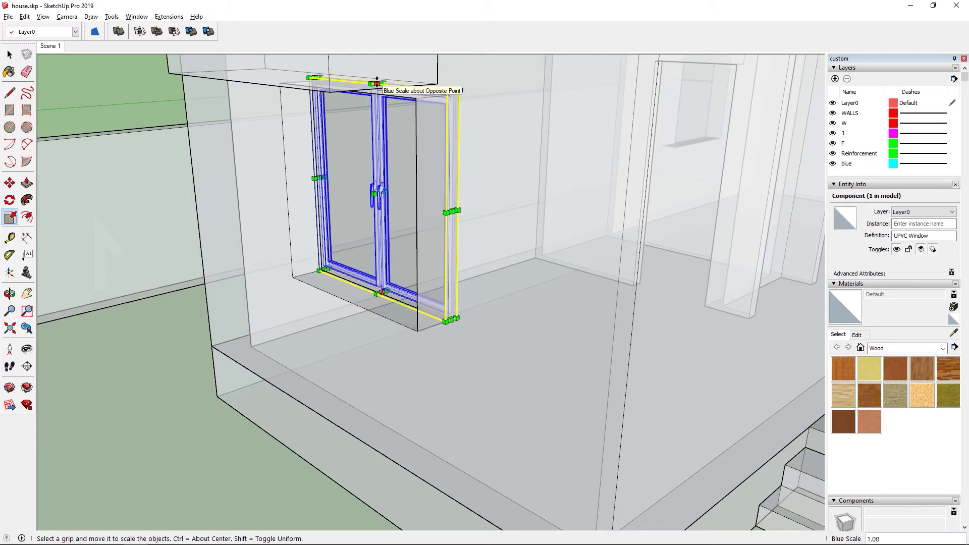
drag(377, 83, 393, 99)
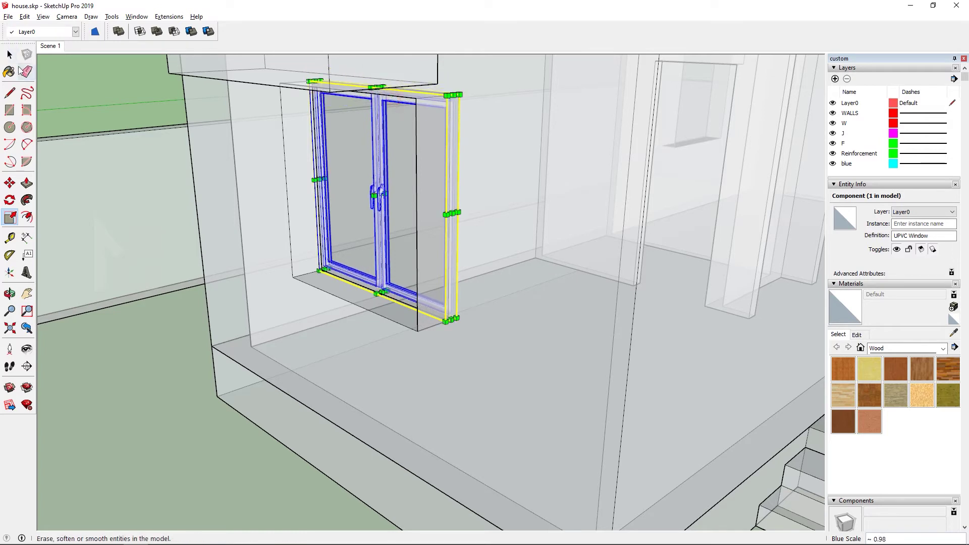
click(9, 55)
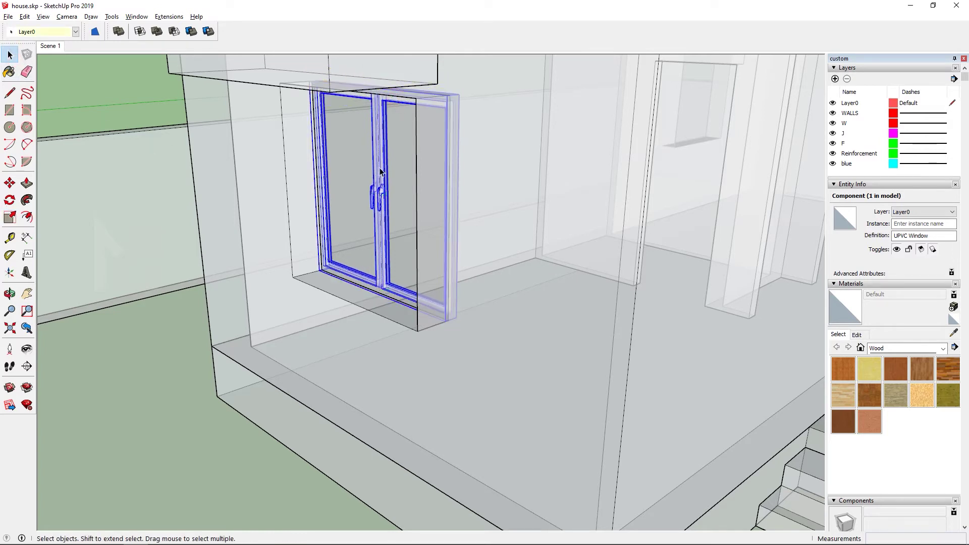
Step: In top view, move the window about 4 15/16" outward into the thickness of the wall
key(F2)
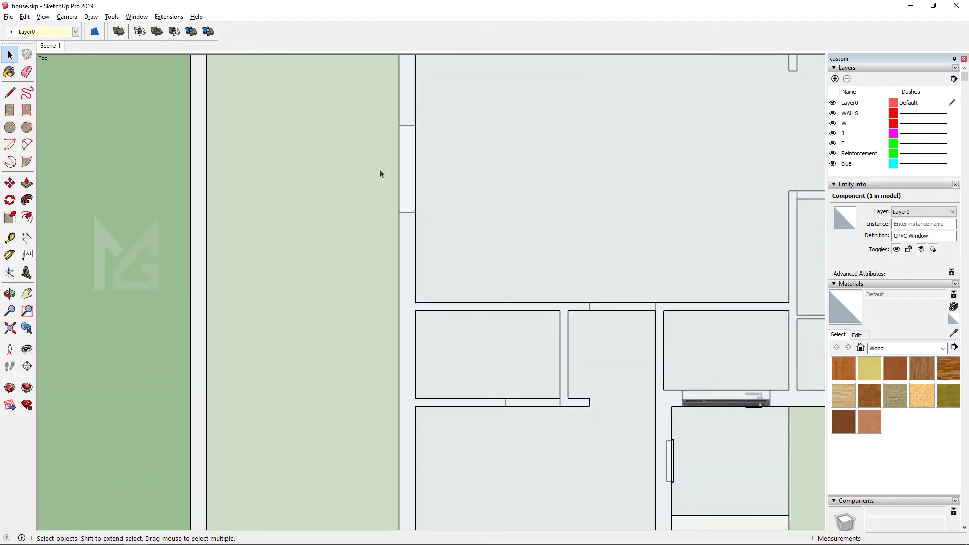
key(shift+z)
scroll(483, 428, up, 8)
scroll(436, 391, up, 3)
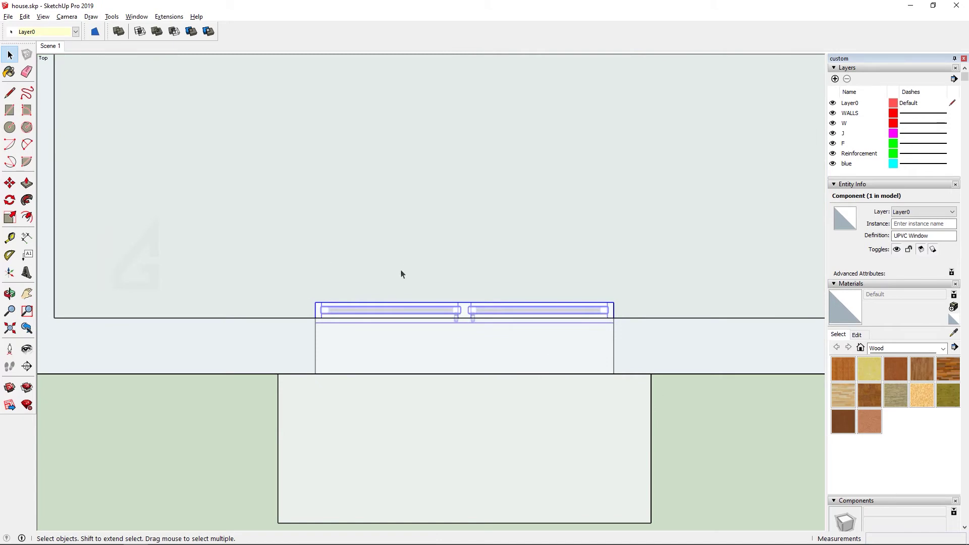
key(m)
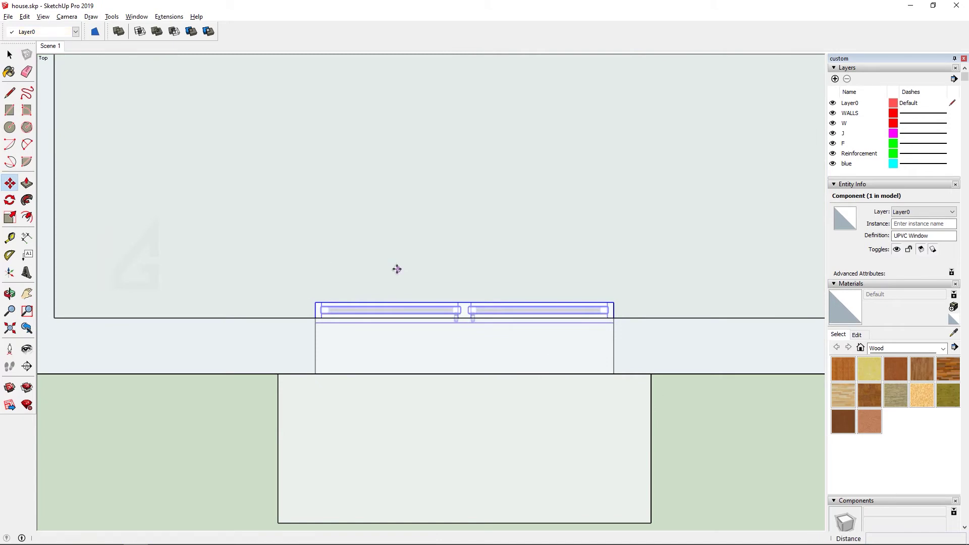
click(277, 375)
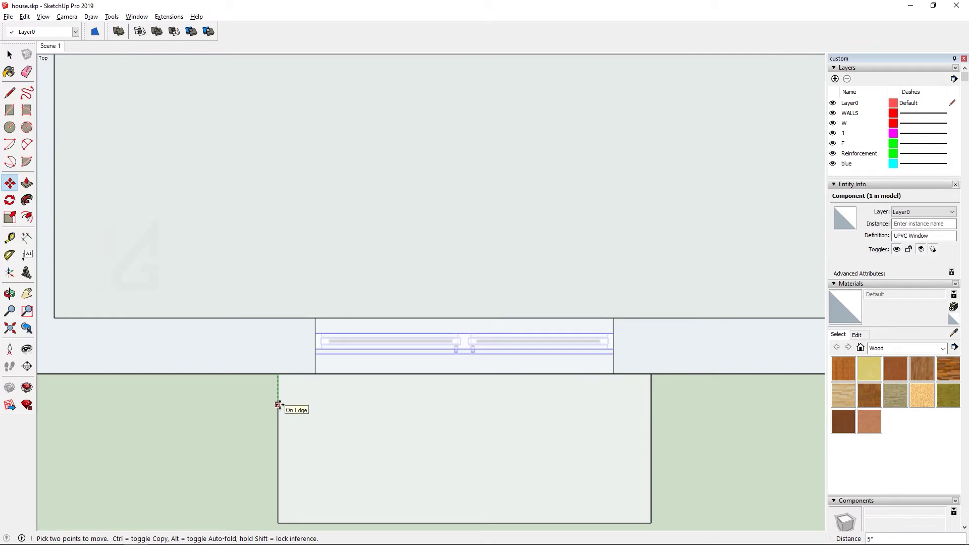
click(277, 406)
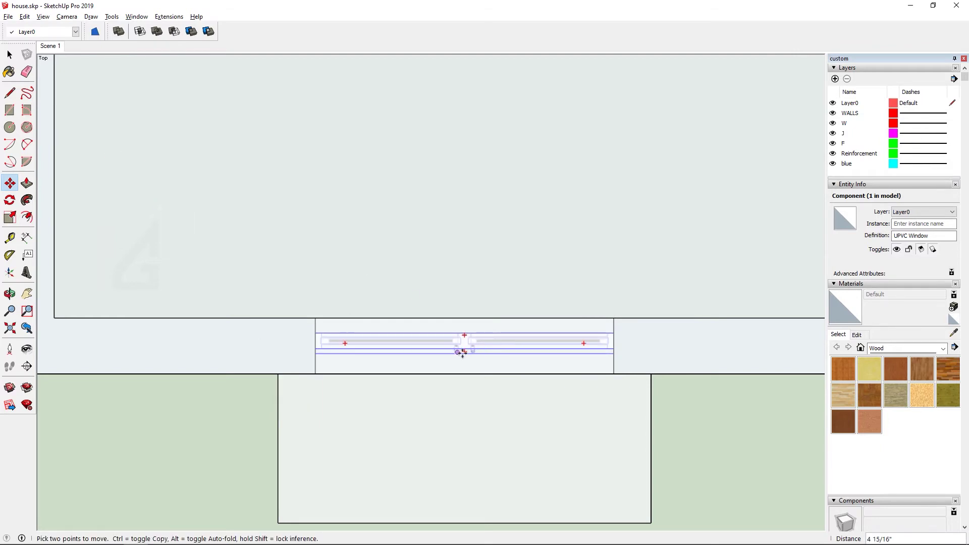
scroll(460, 350, up, 5)
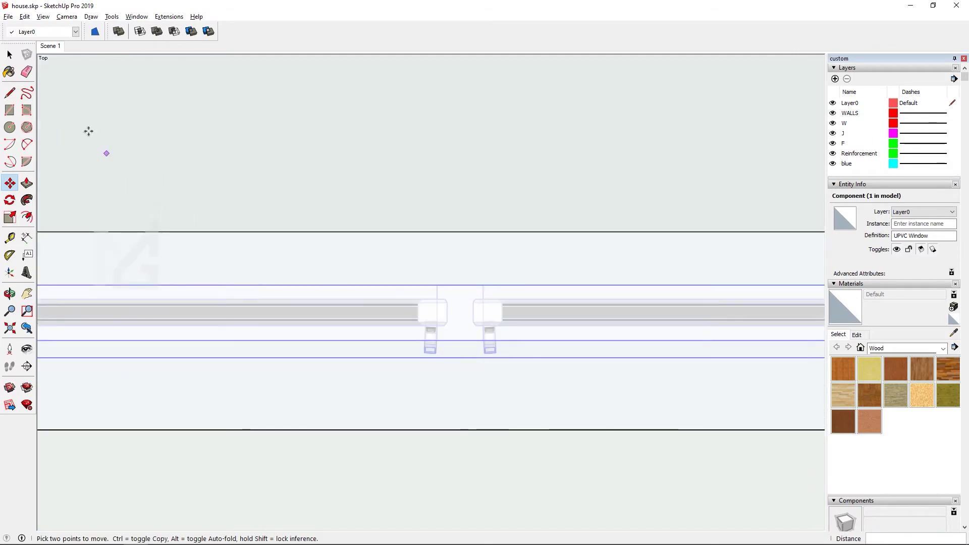
key(space)
Step: Flip the UPVC window beneath the projecting slab along the component's green axis
scroll(521, 334, down, 1)
scroll(515, 334, down, 1)
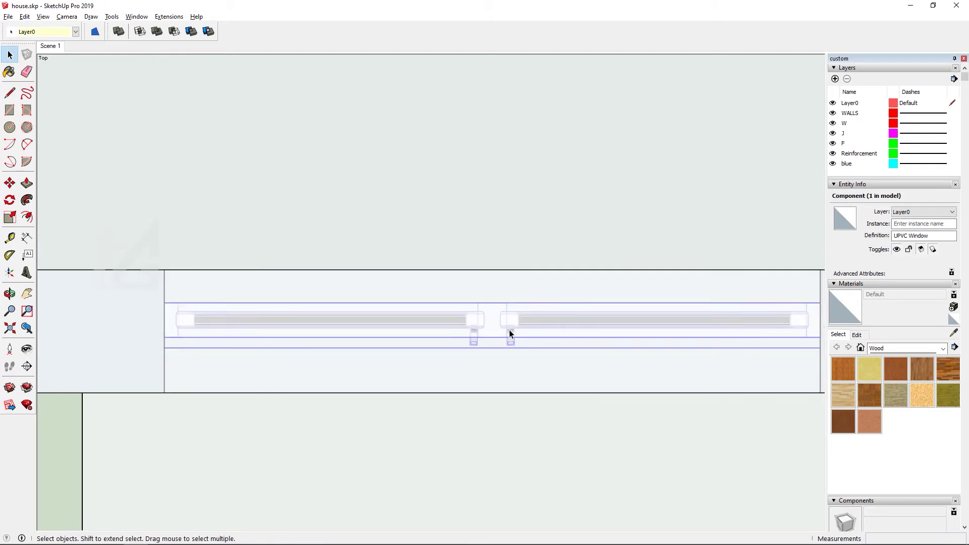
right_click(510, 334)
key(Escape)
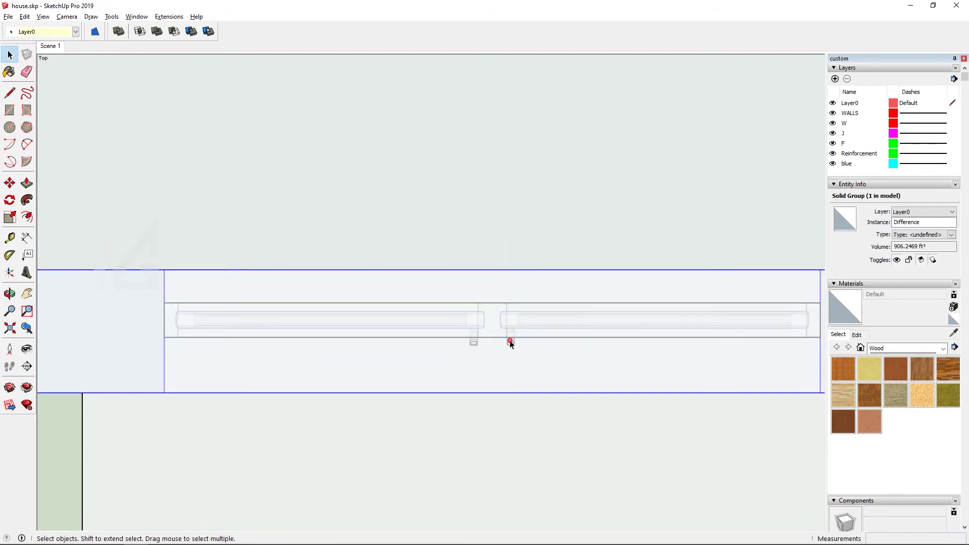
middle_drag(511, 339, 505, 273)
scroll(504, 268, down, 3)
middle_drag(502, 227, 520, 350)
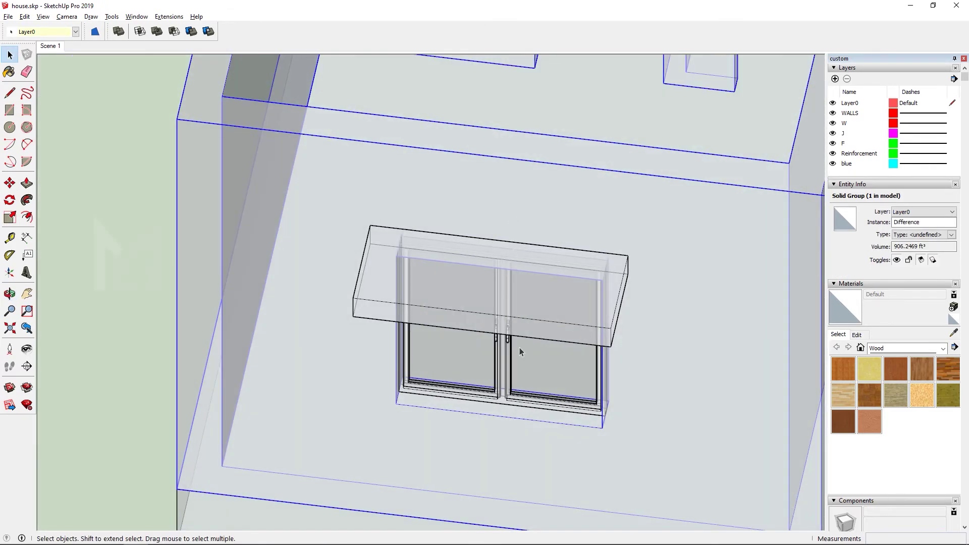
scroll(520, 350, up, 3)
middle_drag(514, 252, 513, 366)
click(510, 368)
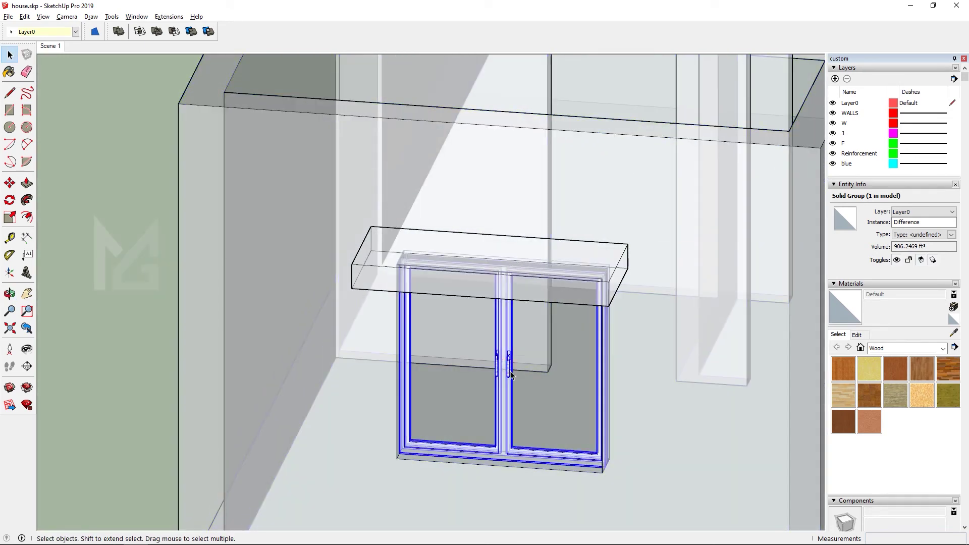
scroll(509, 370, up, 2)
right_click(509, 369)
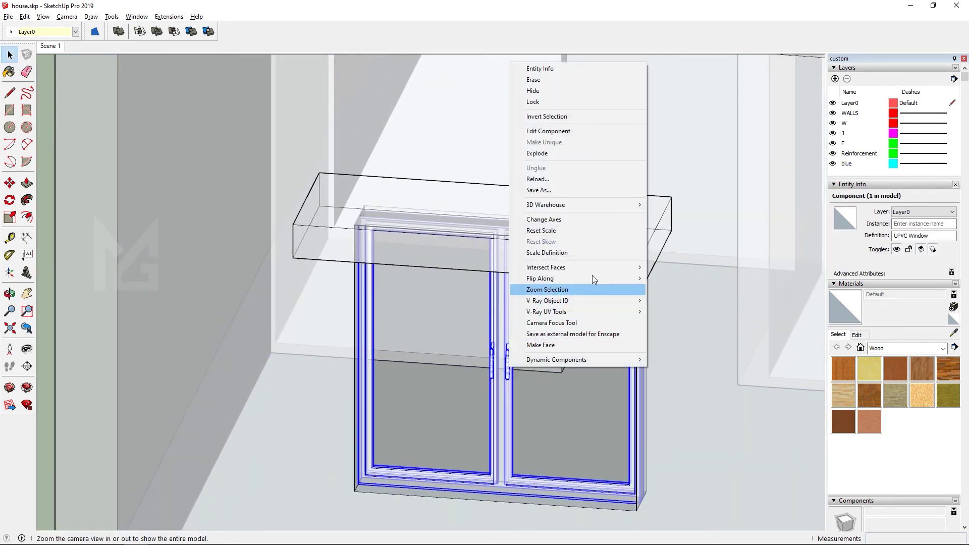
mouse_move(592, 277)
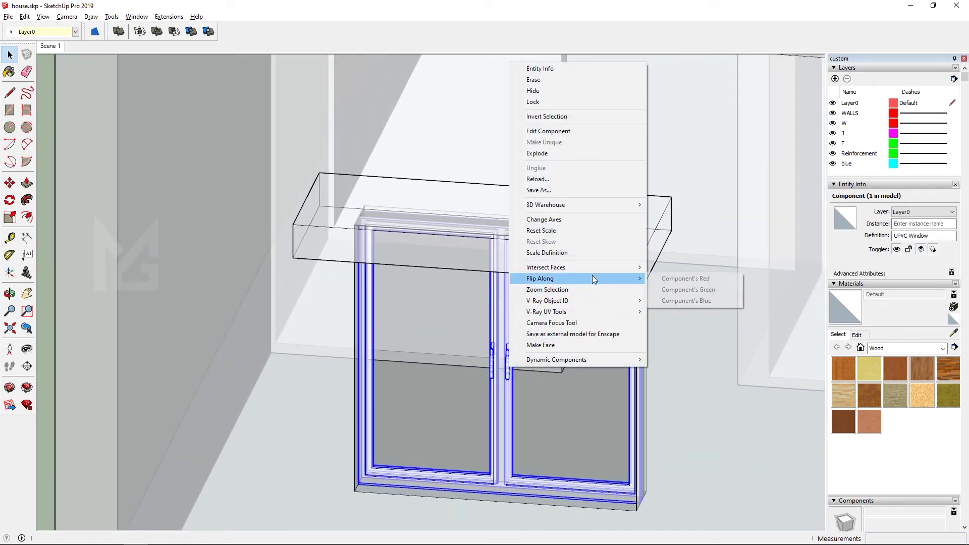
click(716, 290)
Step: Check the flipped window from both sides of the wall, turn off X-ray display and clear the selection
scroll(571, 361, down, 1)
middle_drag(571, 362, 249, 329)
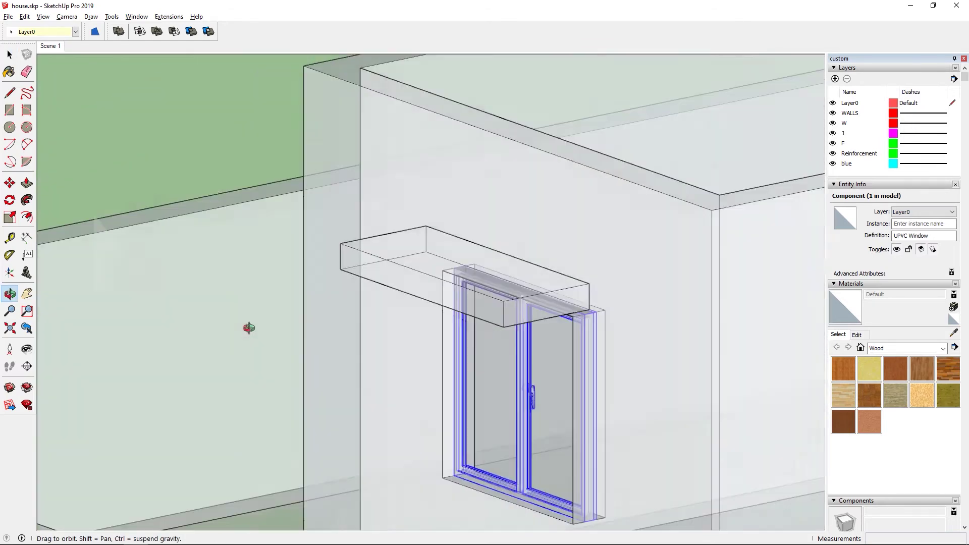
scroll(545, 450, up, 5)
scroll(567, 494, down, 5)
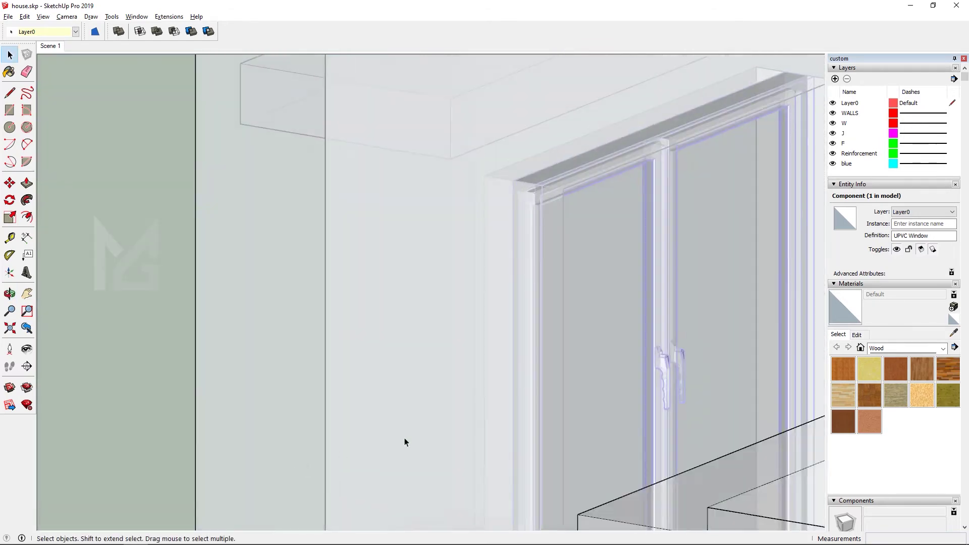
scroll(621, 383, down, 3)
middle_drag(620, 383, 771, 447)
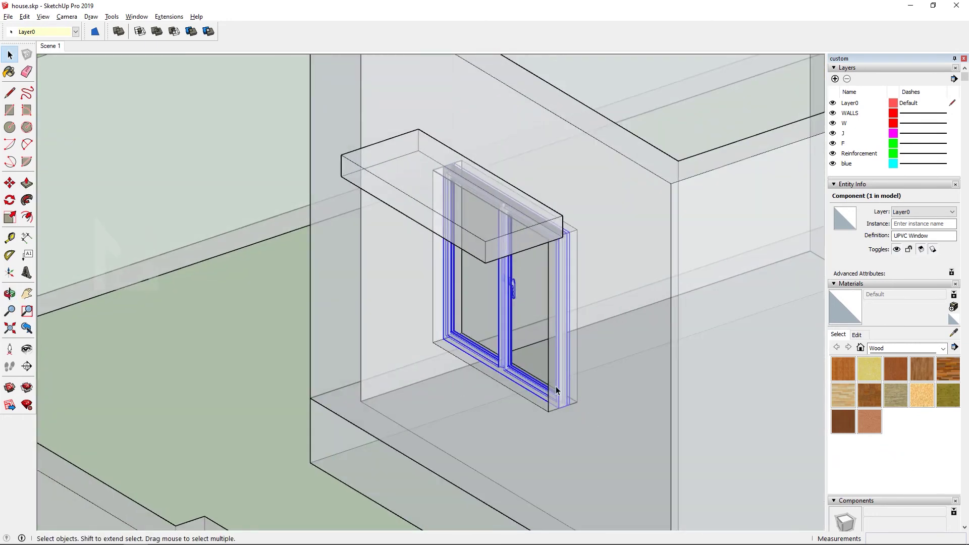
scroll(558, 387, down, 2)
key(x)
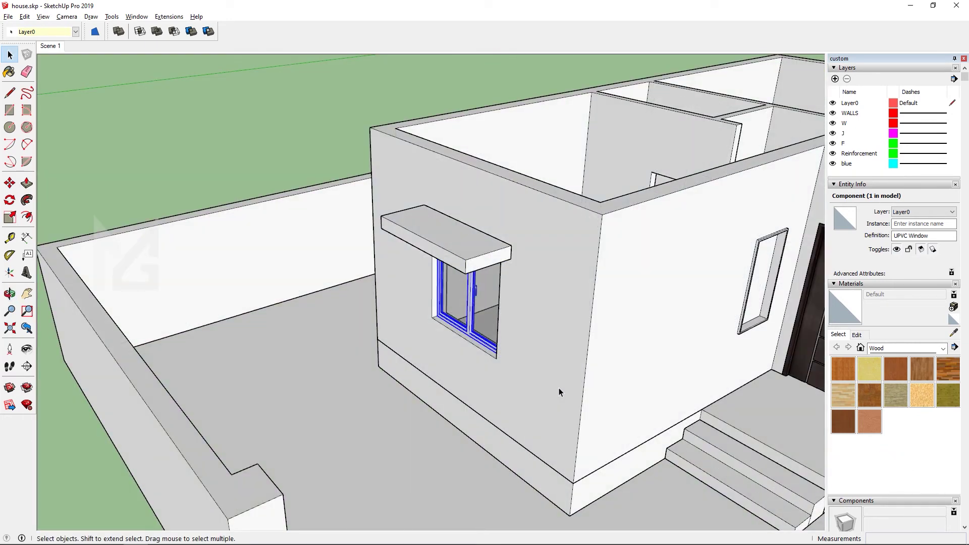
scroll(558, 387, down, 4)
scroll(342, 170, down, 3)
click(342, 170)
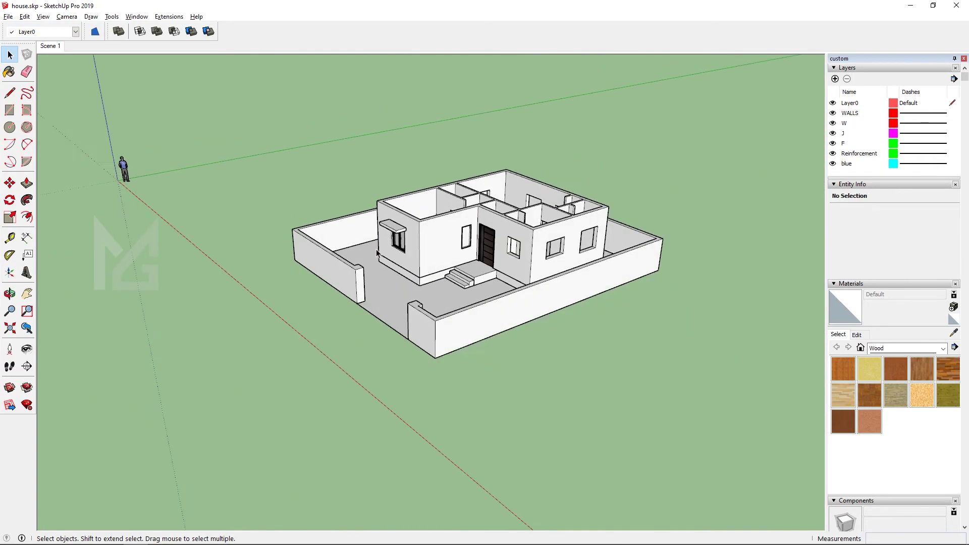
Step: Examine the house exterior from several angles, including the front door, window openings, balcony and upper floor
scroll(377, 254, up, 5)
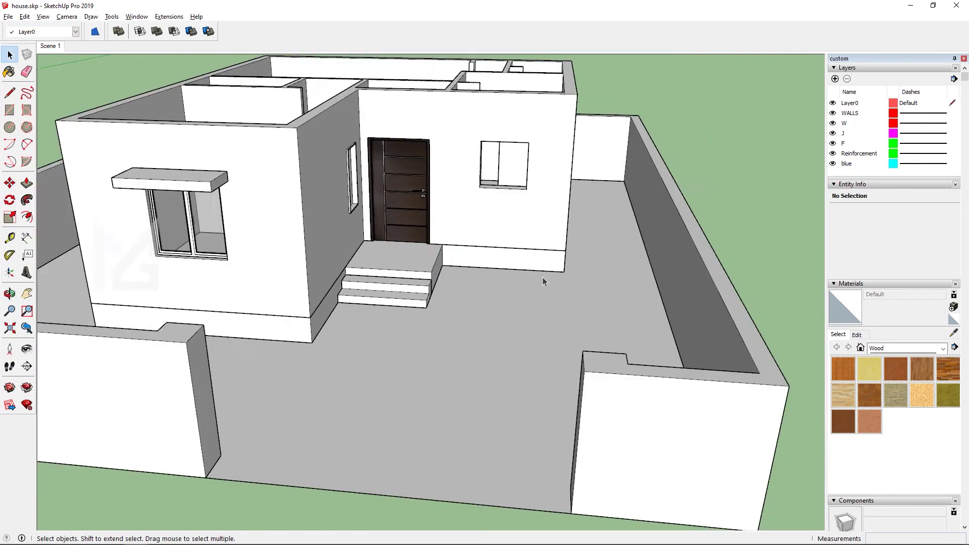
scroll(543, 282, down, 4)
middle_drag(502, 296, 581, 333)
scroll(398, 267, up, 3)
scroll(393, 274, down, 2)
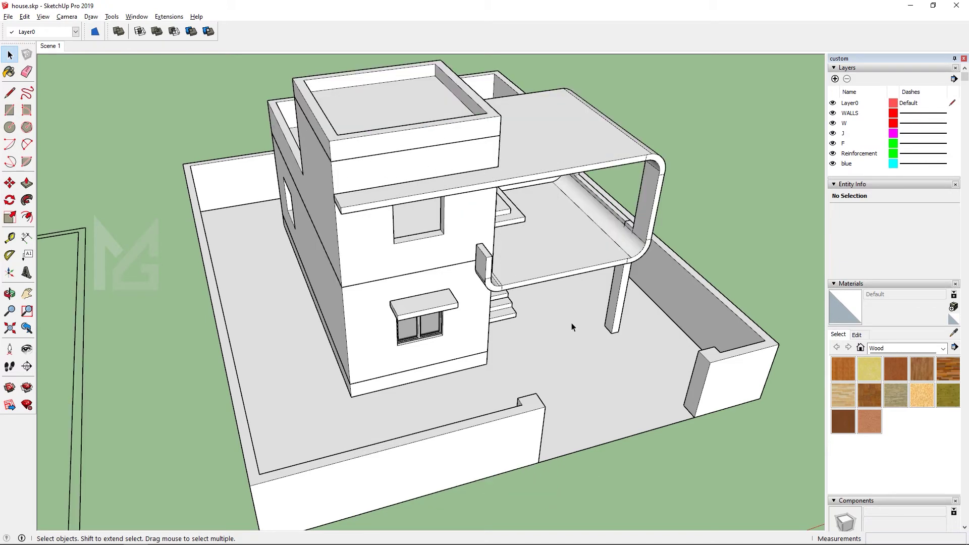
middle_drag(571, 322, 497, 220)
scroll(477, 219, up, 5)
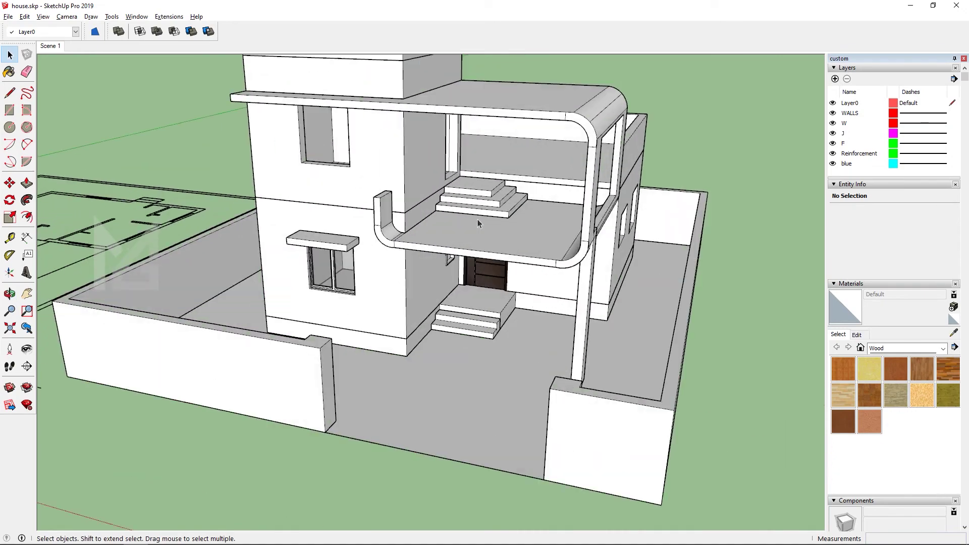
scroll(406, 171, down, 5)
middle_drag(608, 324, 464, 178)
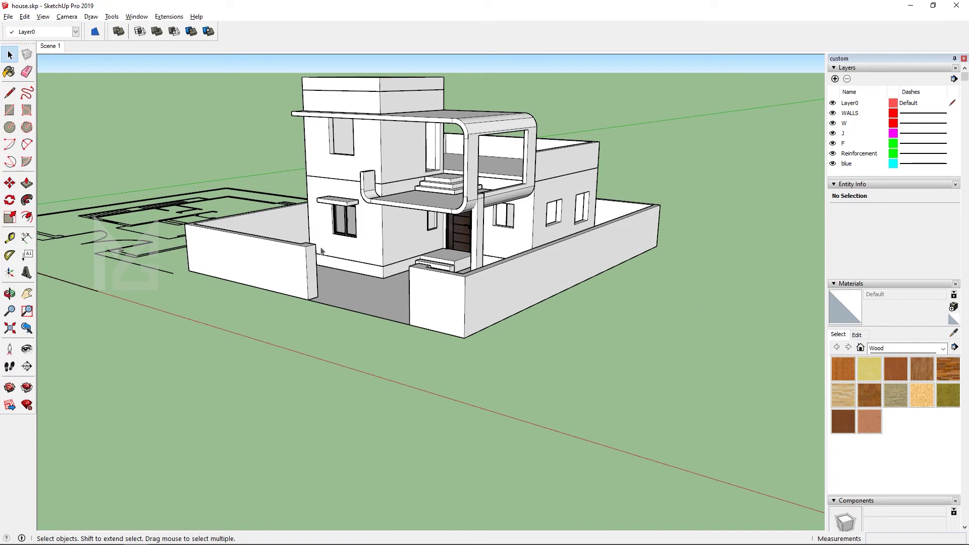
Step: Return to the saved Scene 1 view and look closely at the balcony and front window openings
click(51, 46)
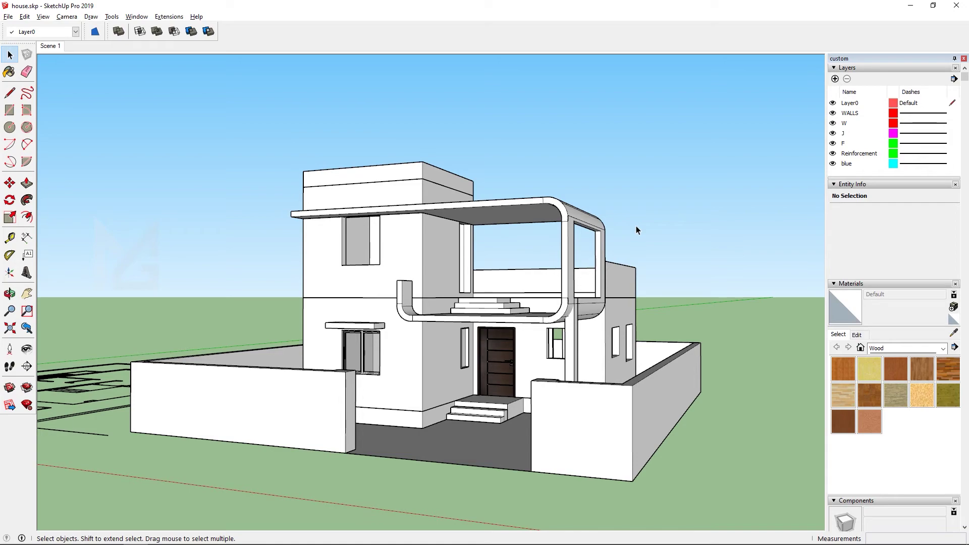
middle_drag(612, 249, 580, 323)
scroll(275, 373, up, 3)
scroll(364, 278, down, 3)
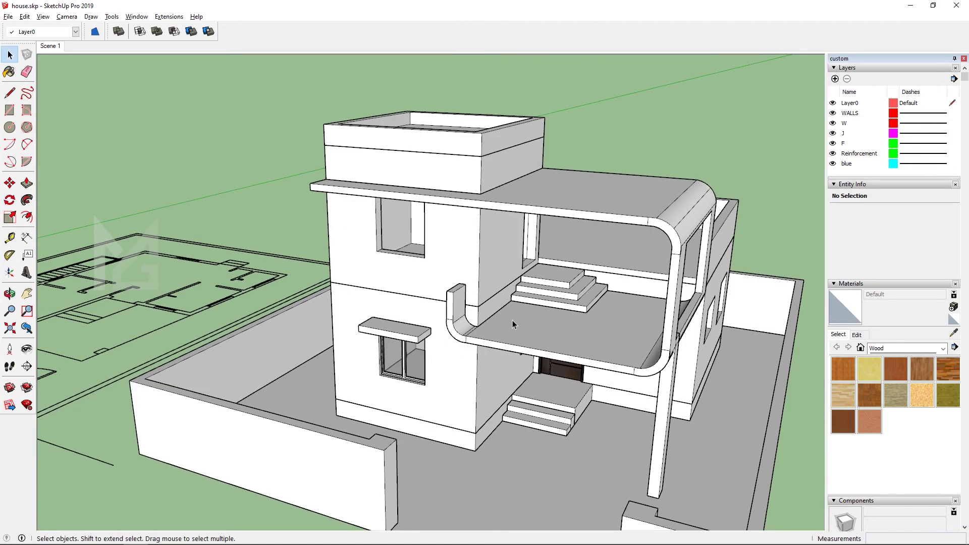
scroll(513, 320, up, 2)
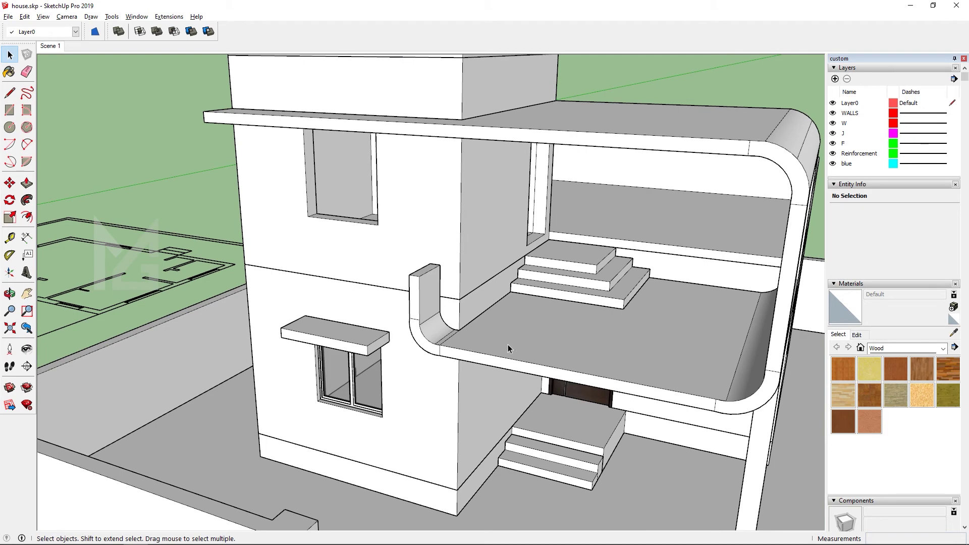
Step: Search 3D Warehouse for plants
key(w)
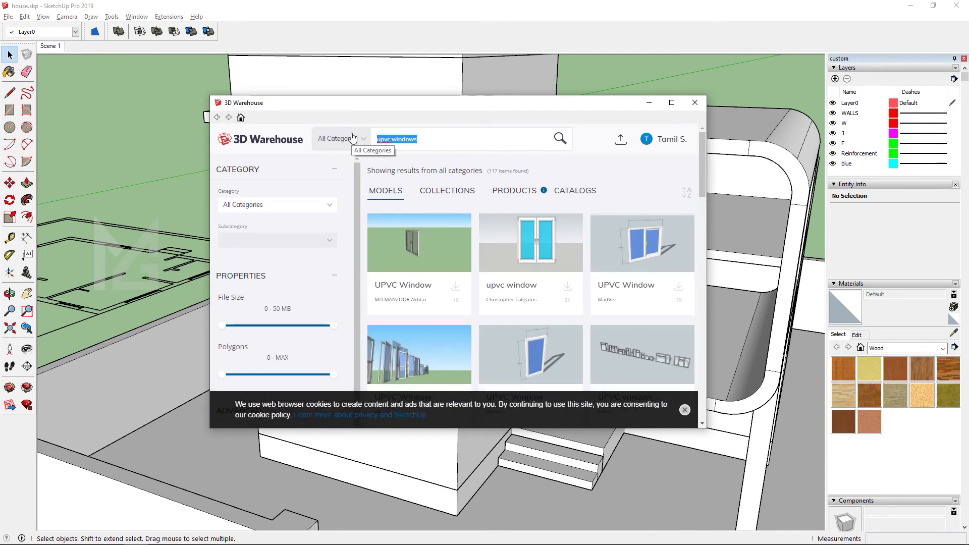
text(pla)
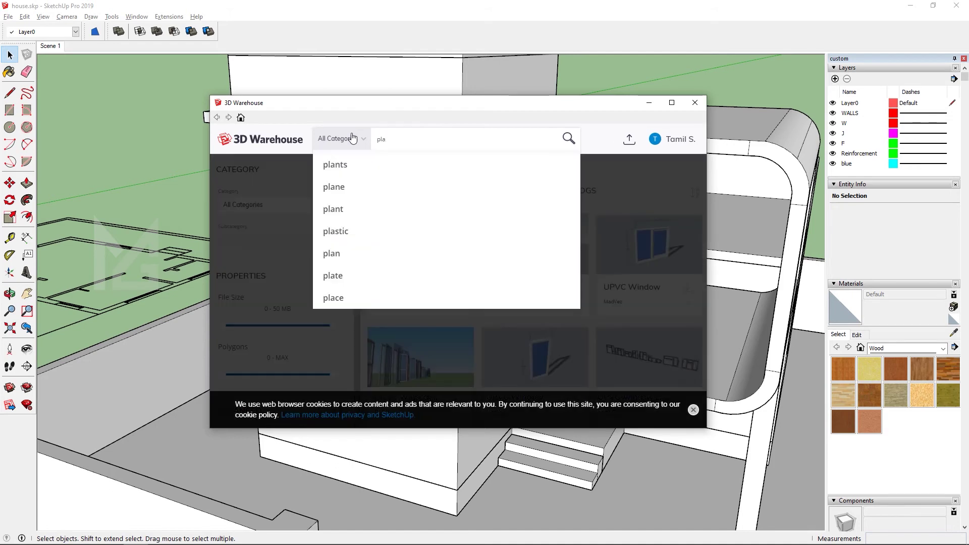
text(nts)
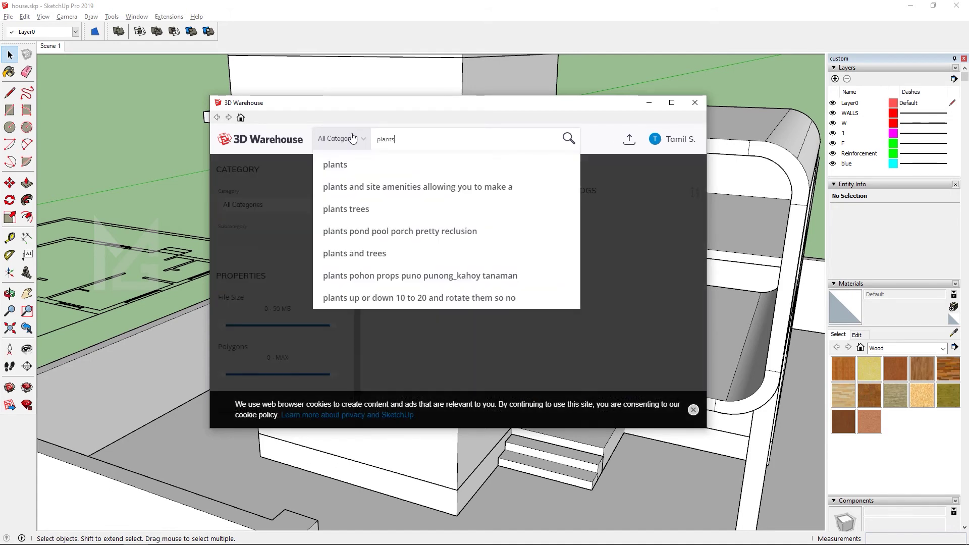
key(Return)
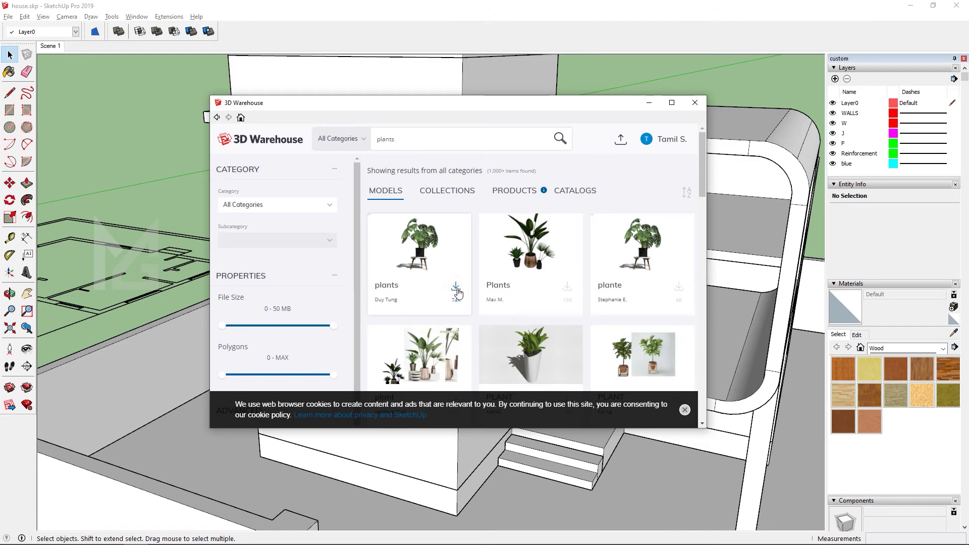
Step: Load the first plants result directly into the model and place it on the balcony floor near the steps
click(457, 291)
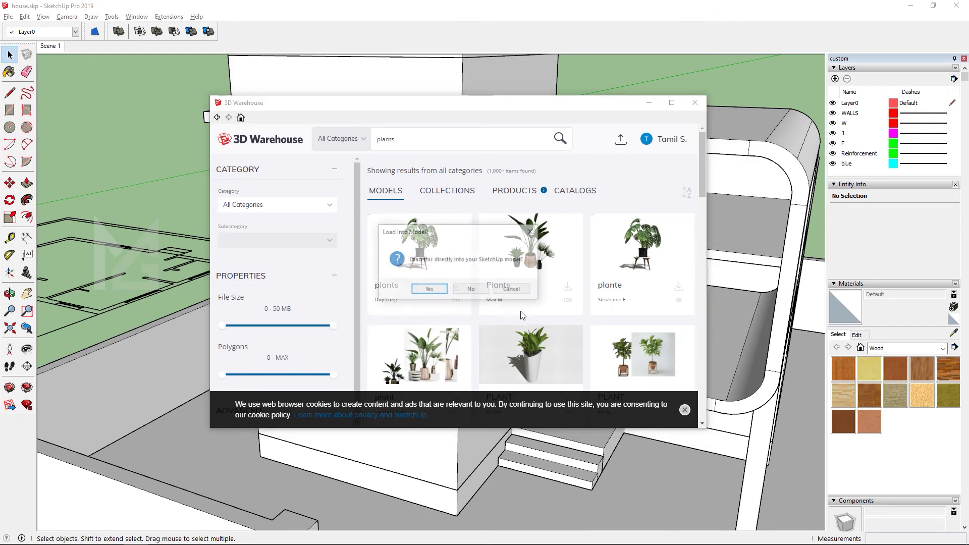
click(441, 290)
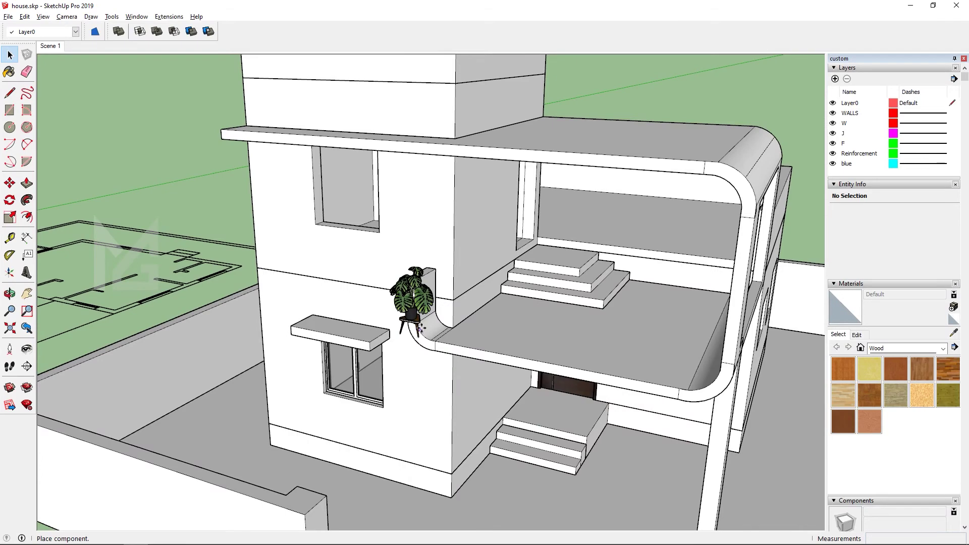
scroll(516, 321, up, 3)
click(518, 316)
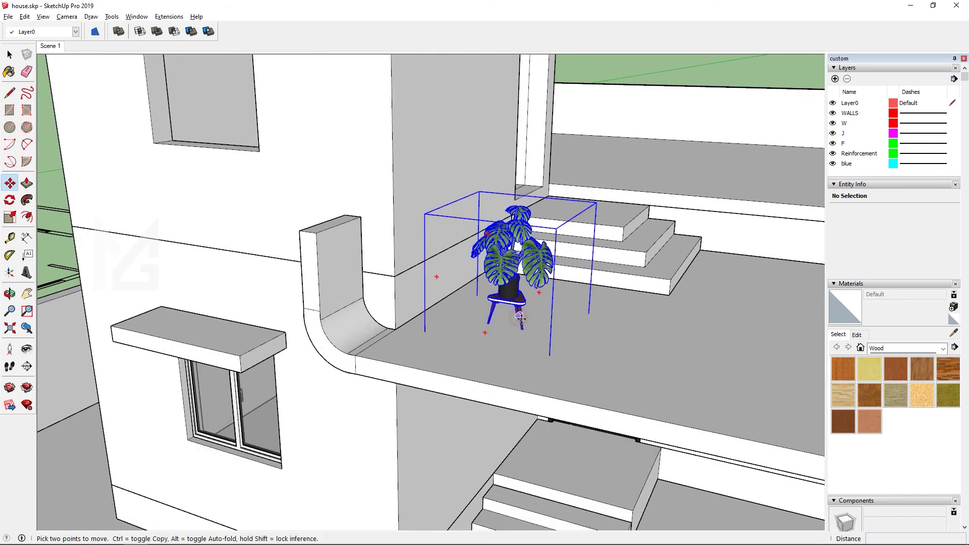
middle_drag(518, 317, 342, 220)
key(space)
Step: Clear the plant selection and examine the furnished house from several exterior angles
scroll(76, 91, up, 3)
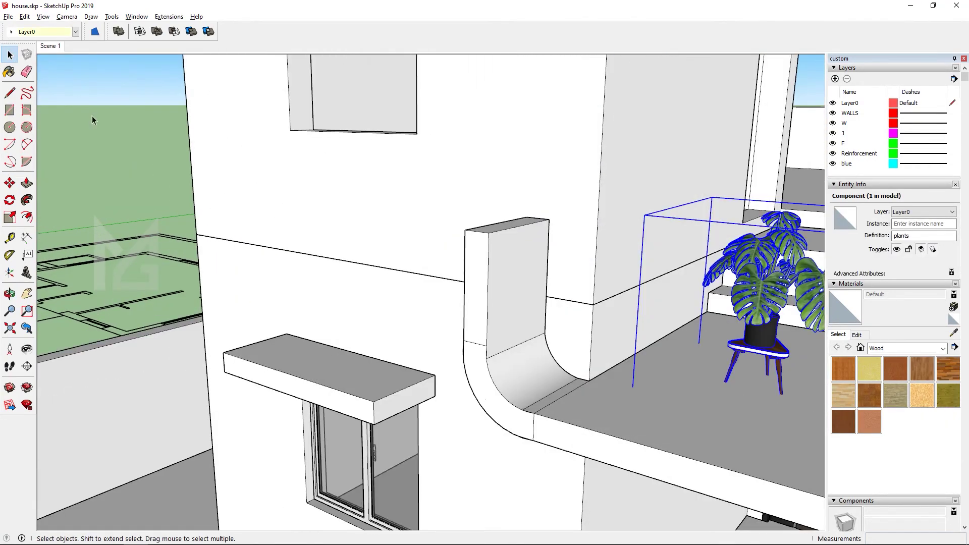
click(186, 190)
scroll(220, 196, down, 4)
middle_drag(404, 252, 497, 315)
click(387, 285)
scroll(497, 316, down, 4)
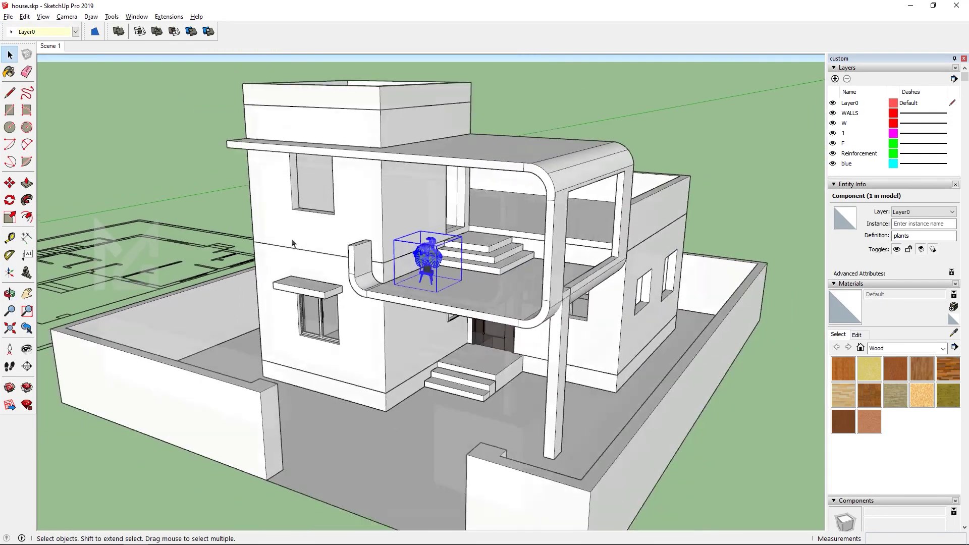
click(268, 205)
middle_drag(269, 205, 447, 323)
scroll(437, 296, up, 5)
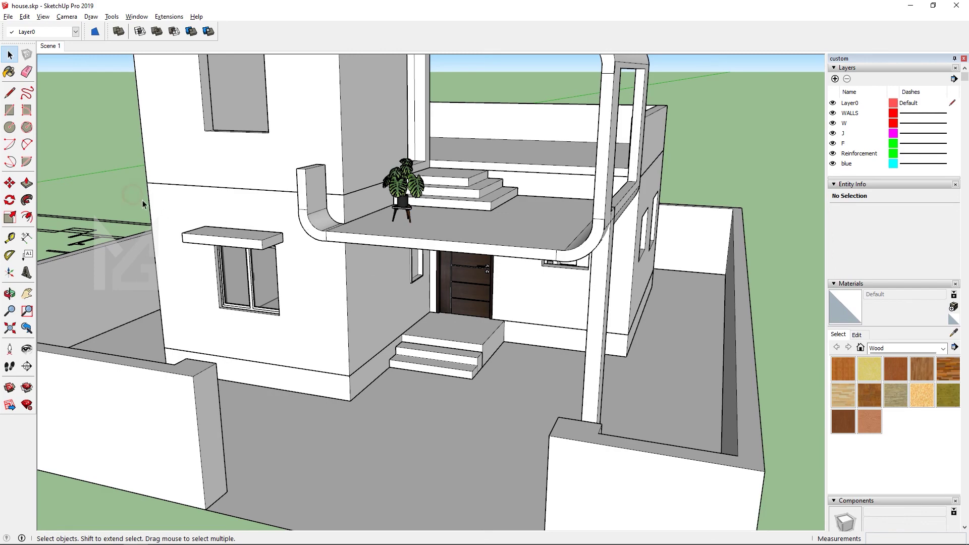
scroll(136, 199, down, 4)
middle_drag(369, 285, 352, 237)
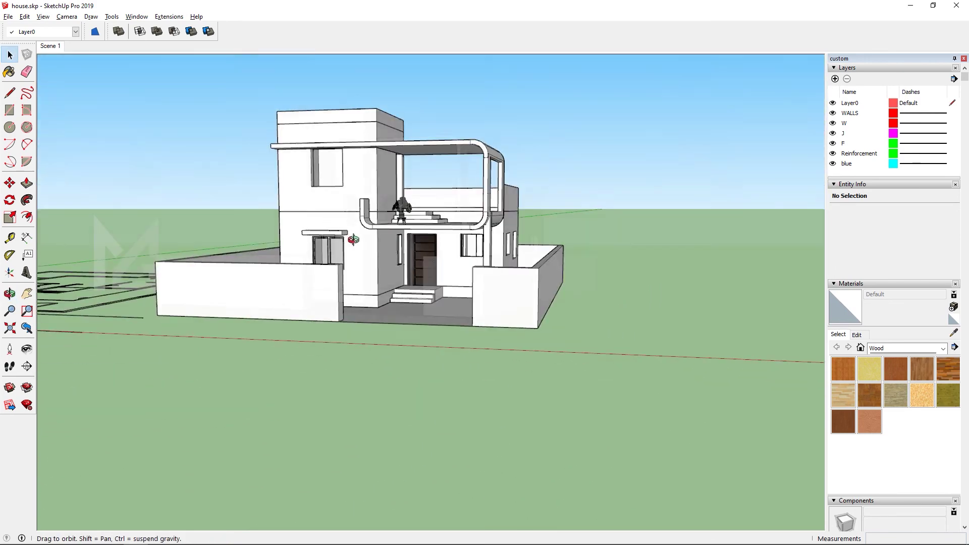
scroll(440, 278, up, 5)
scroll(440, 278, down, 2)
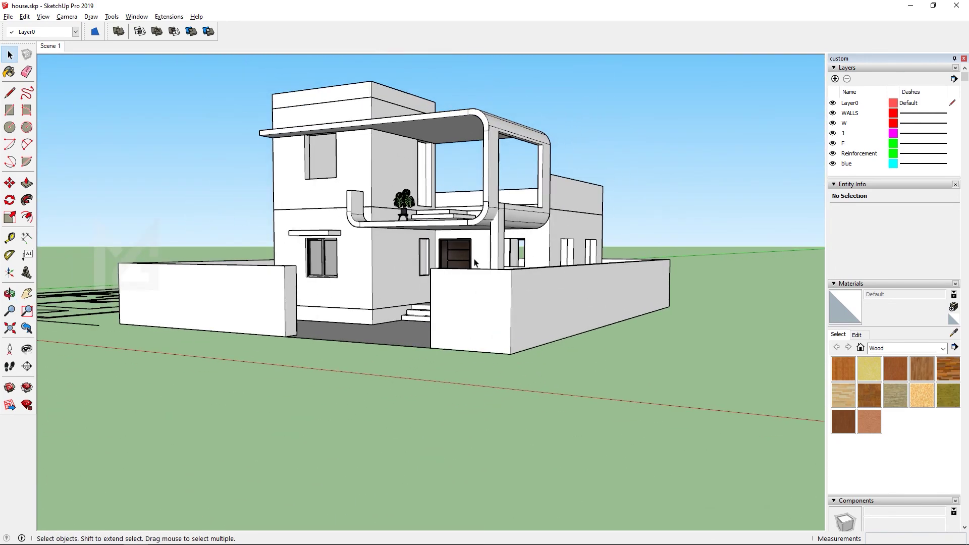